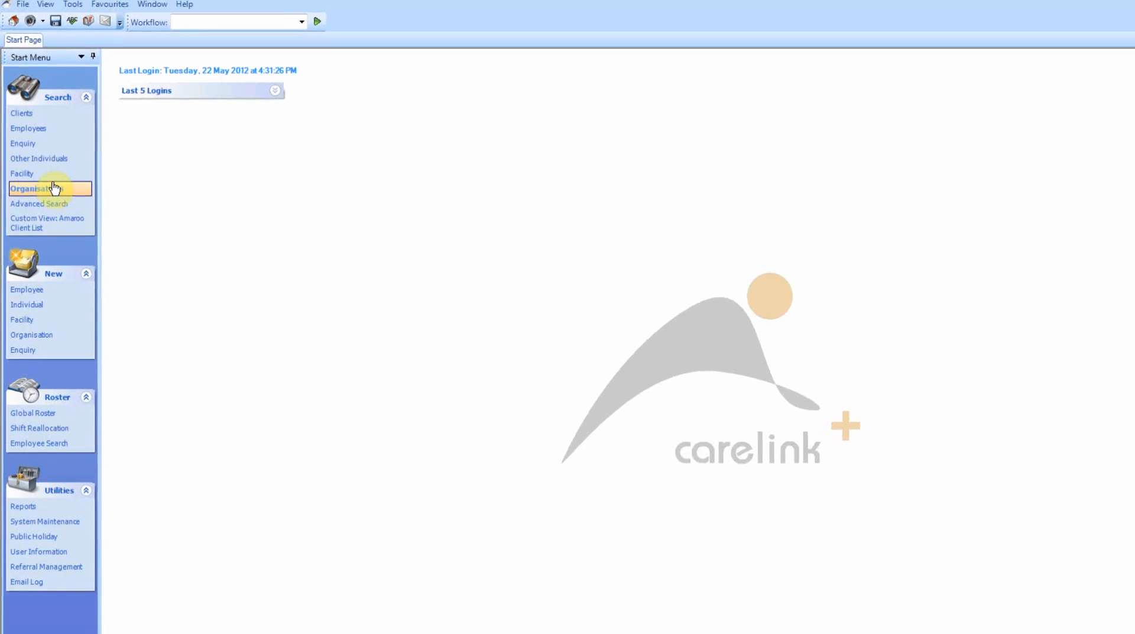
Find the active Amaroo Group Activity Facility, Williamstown in the facility search and open its record
{"action": "left_click", "coordinate": [23, 172]}
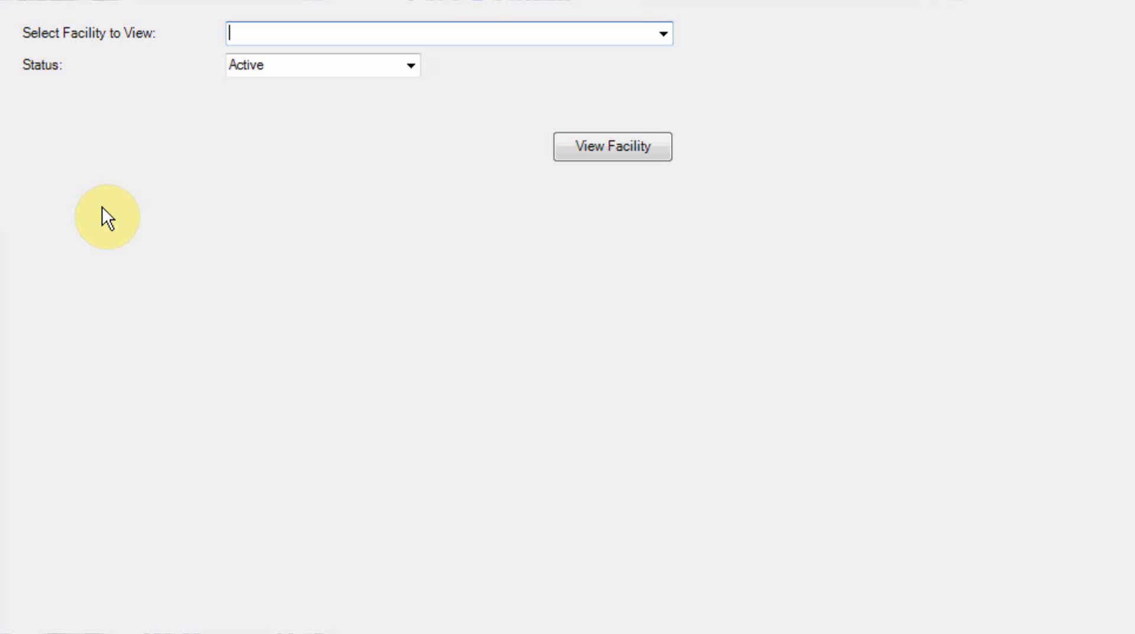
{"action": "type", "text": "amar"}
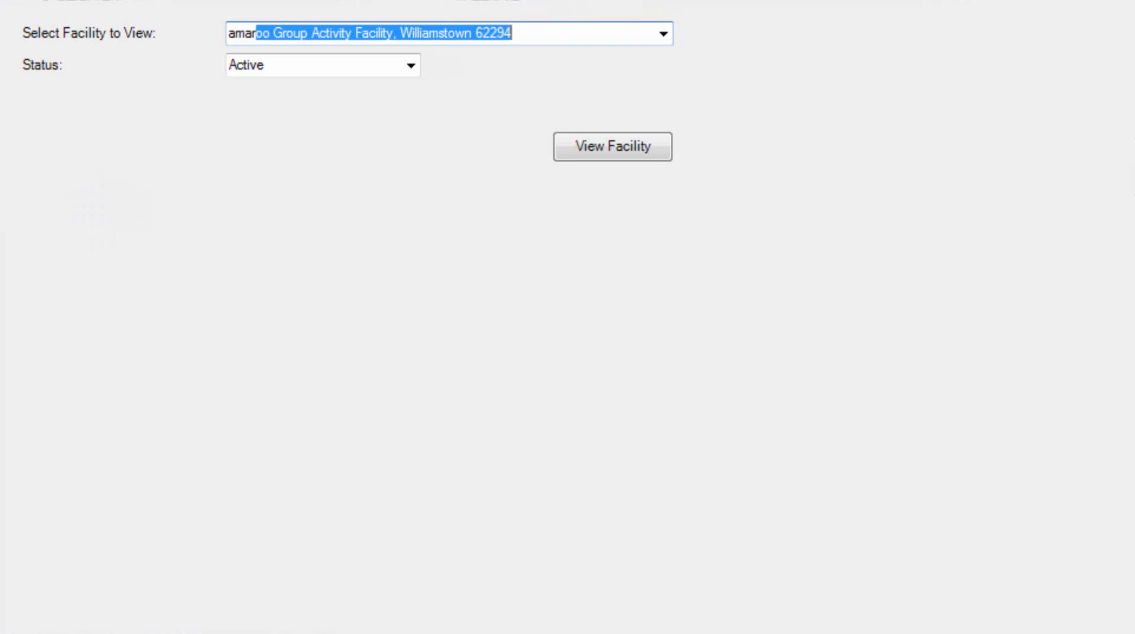
{"action": "type", "text": "oo"}
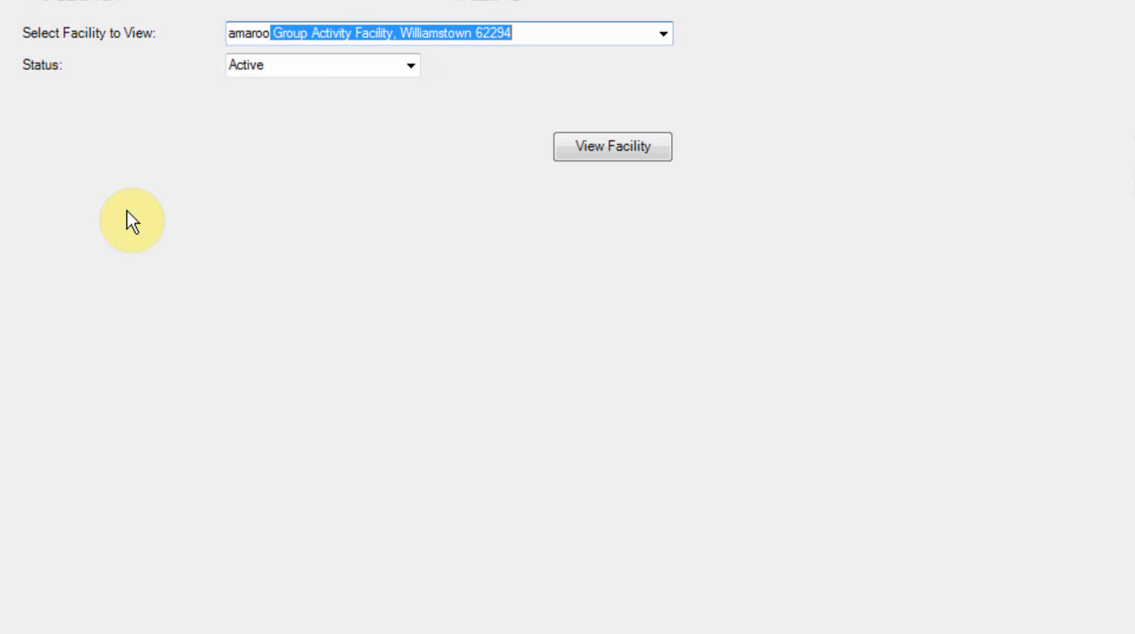
{"action": "left_click", "coordinate": [598, 159]}
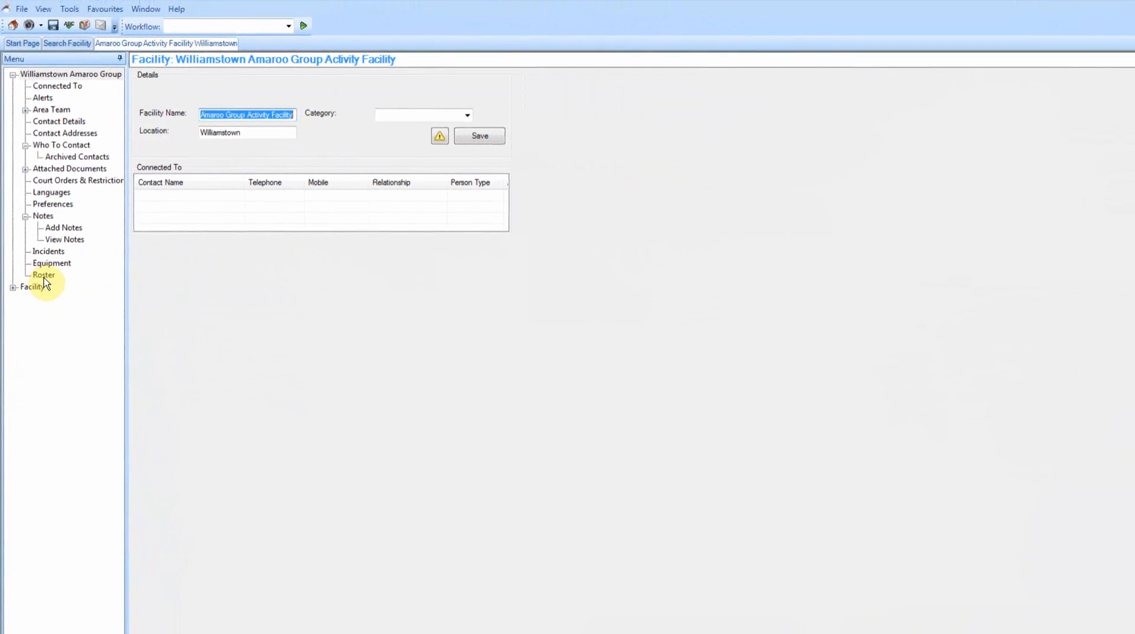
Open the facility's roster and go back two weeks to the period 05/05/2012 to 11/05/2012
{"action": "left_click", "coordinate": [43, 275]}
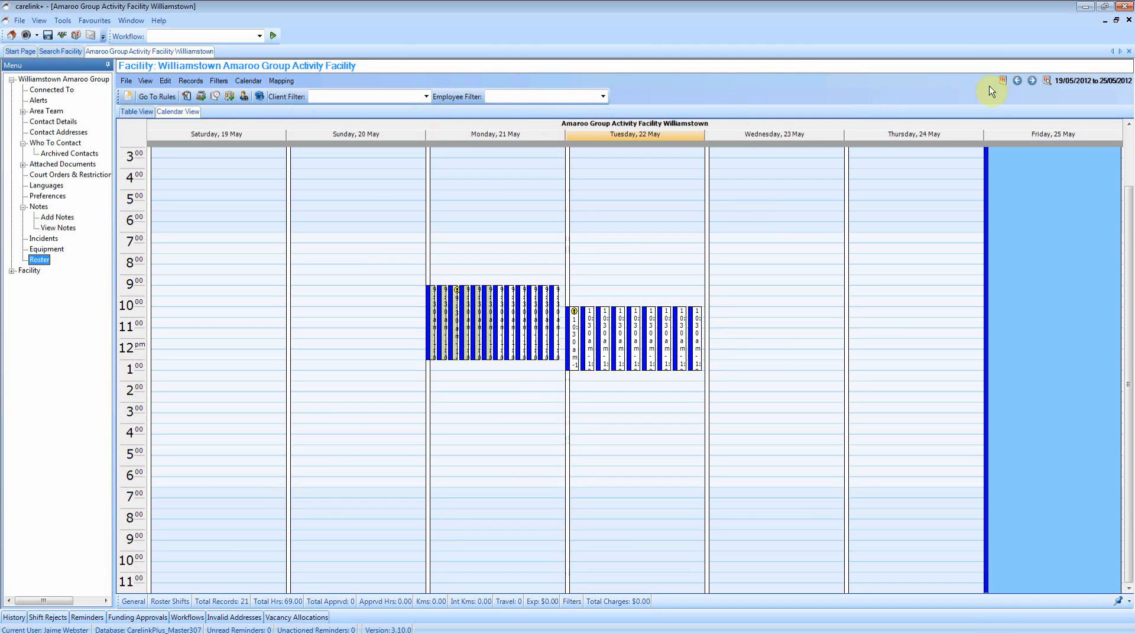
{"action": "left_click", "coordinate": [1017, 80]}
{"action": "left_click", "coordinate": [1018, 81]}
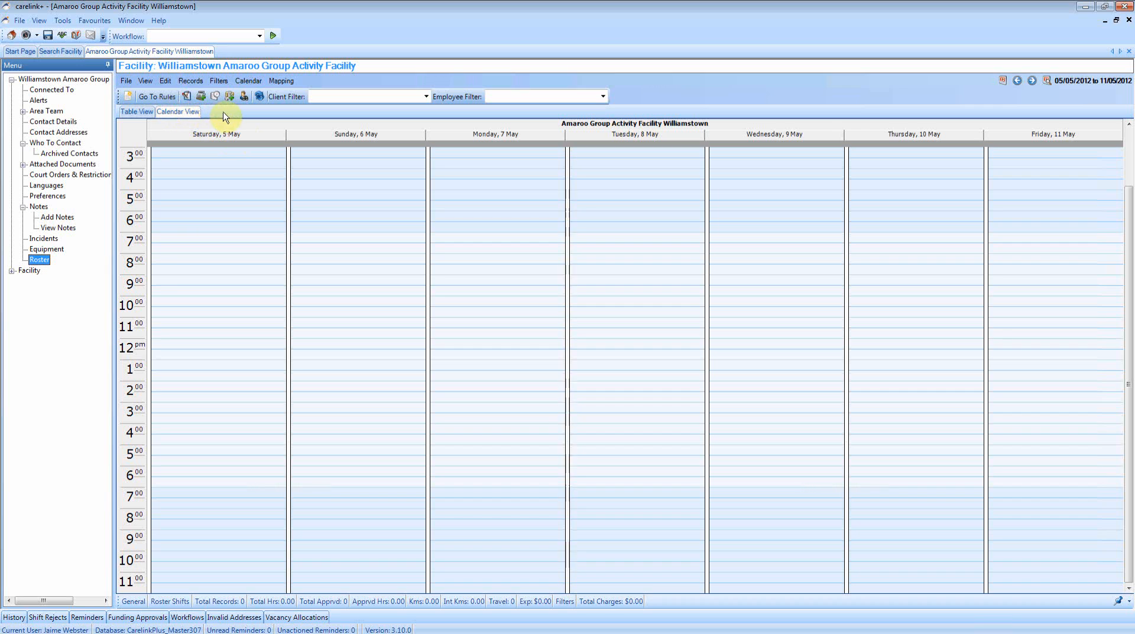
Start a new shift on Sunday, 6 May from 09:00 AM to 11:30 AM in the roster calendar
{"action": "left_click", "coordinate": [332, 280]}
{"action": "left_click_drag", "start_coordinate": [331, 280], "coordinate": [335, 331]}
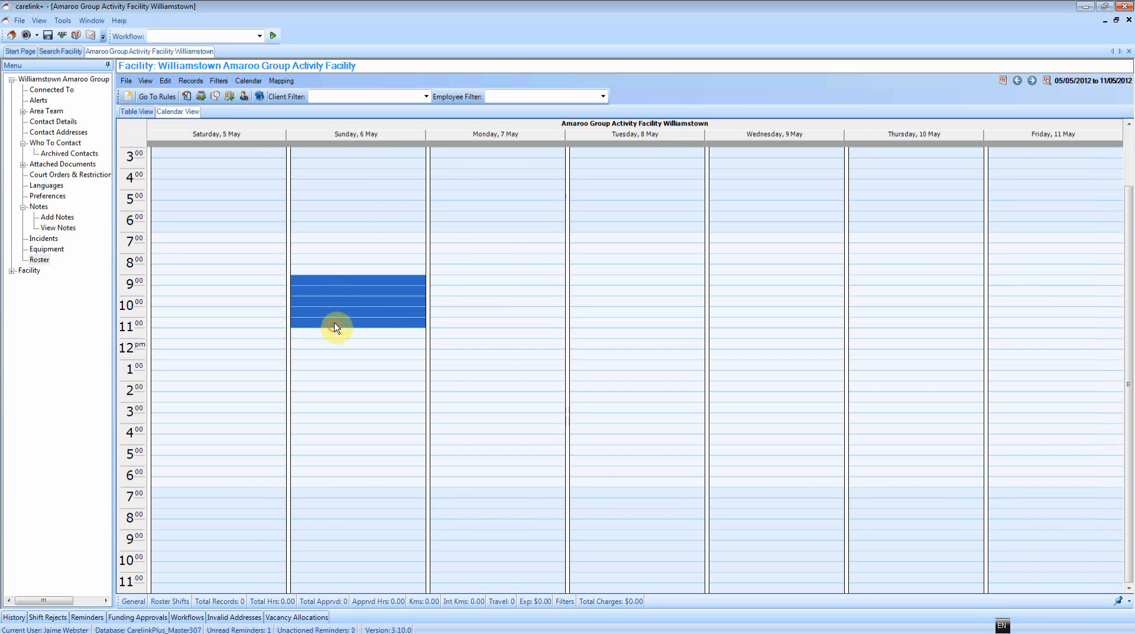
{"action": "right_click", "coordinate": [334, 304]}
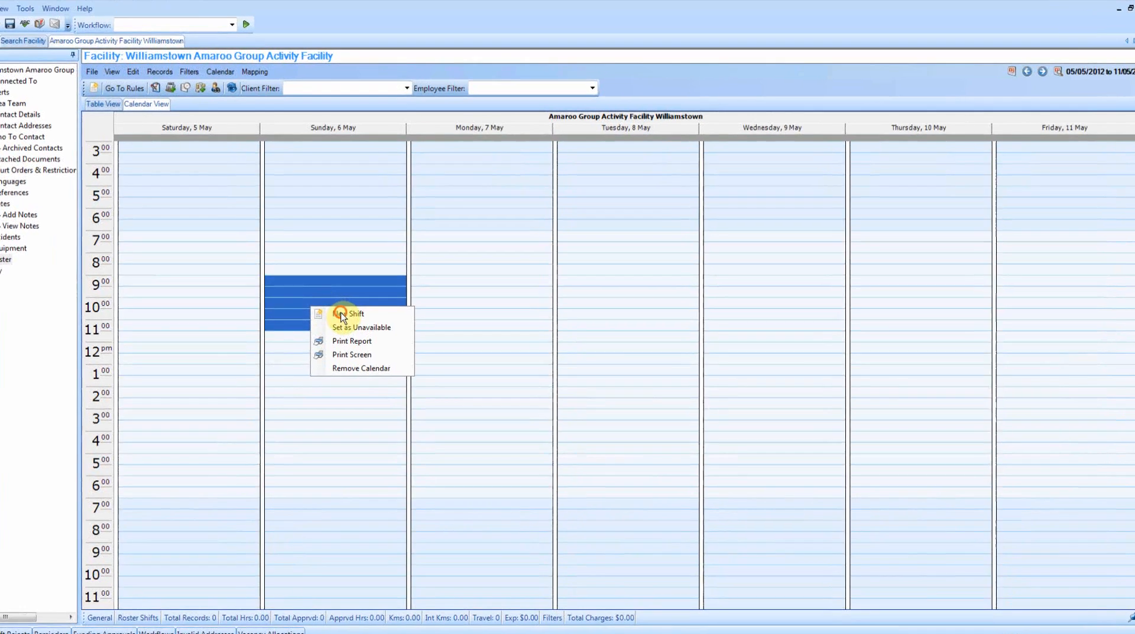
{"action": "left_click", "coordinate": [256, 322]}
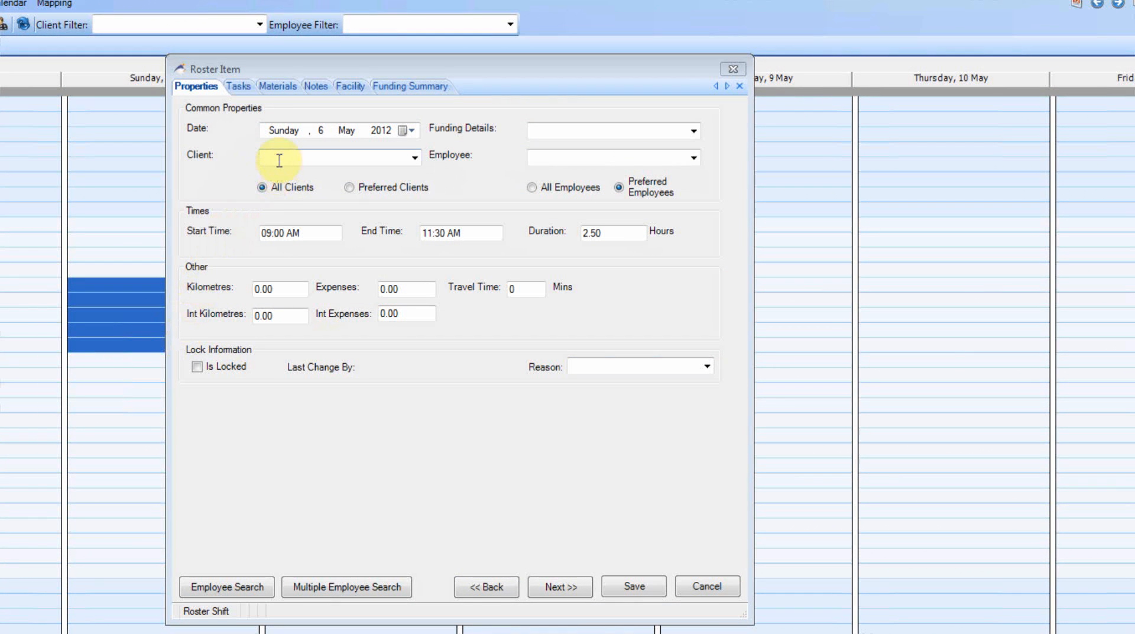
Set the Sunday shift's client to Amaroo Group Activity Facility, Williamstown
{"action": "left_click", "coordinate": [351, 174]}
{"action": "key", "text": "Down"}
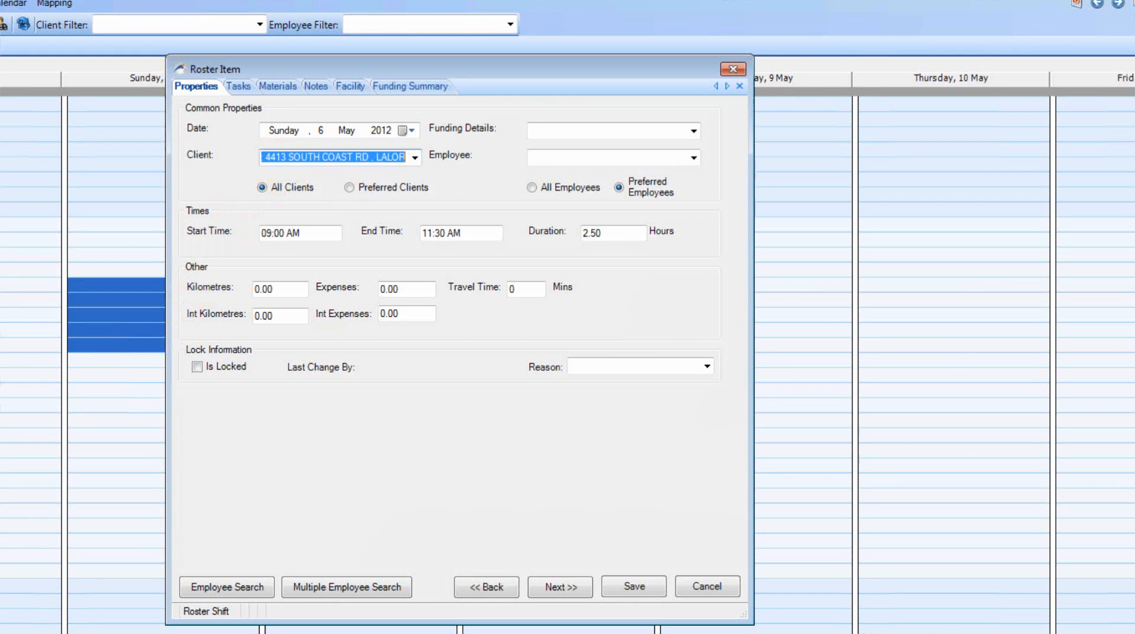
{"action": "key", "text": "Down"}
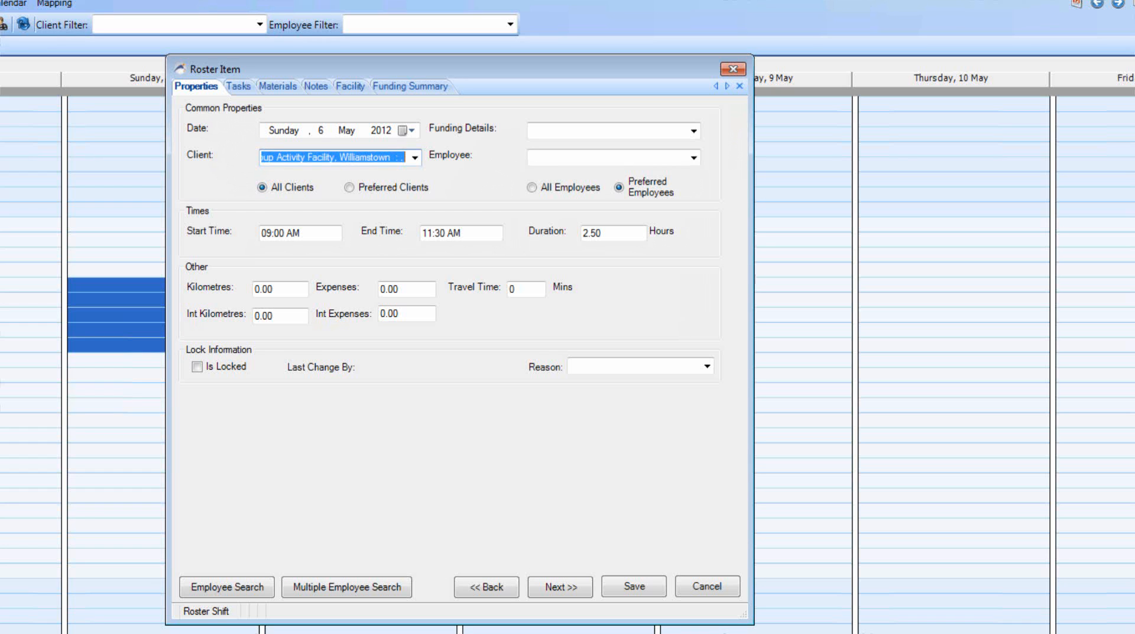
{"action": "left_click", "coordinate": [273, 157]}
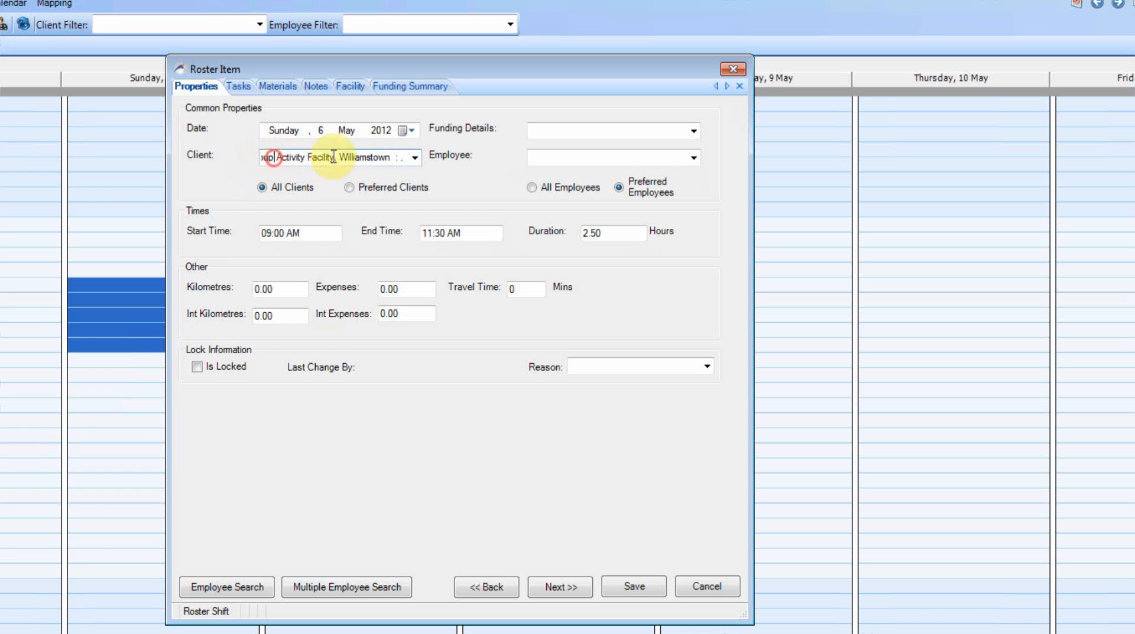
Set the shift's funding to Day Program Standard Direct, Amaroo Day Program, 01/02/2012-No End Date, and assign a preferred employee
{"action": "left_click", "coordinate": [532, 132]}
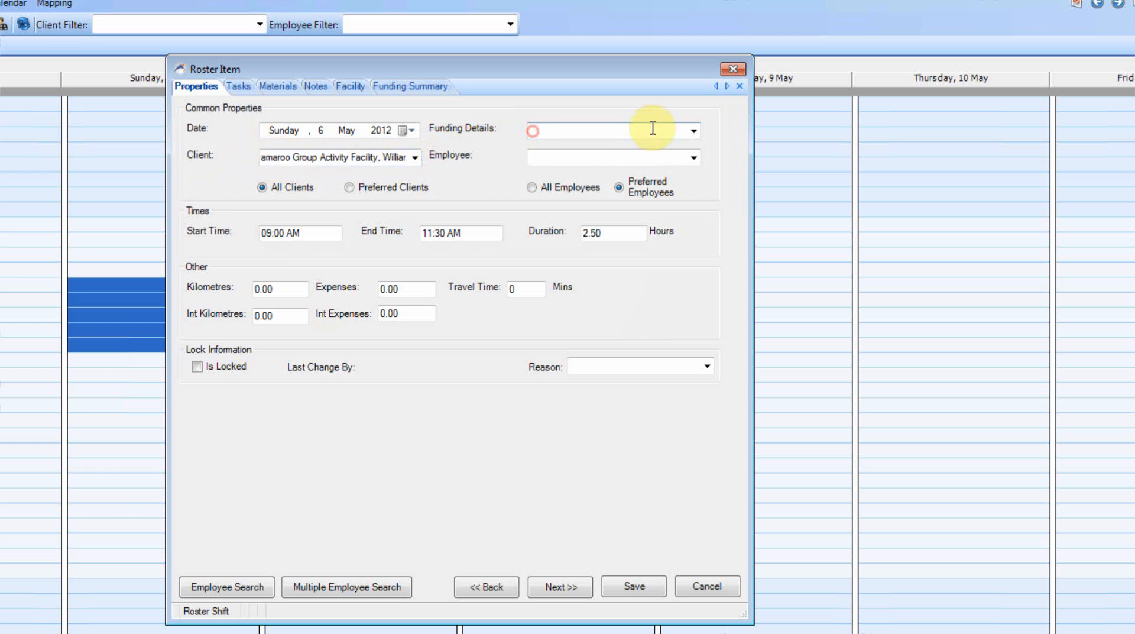
{"action": "left_click", "coordinate": [693, 131]}
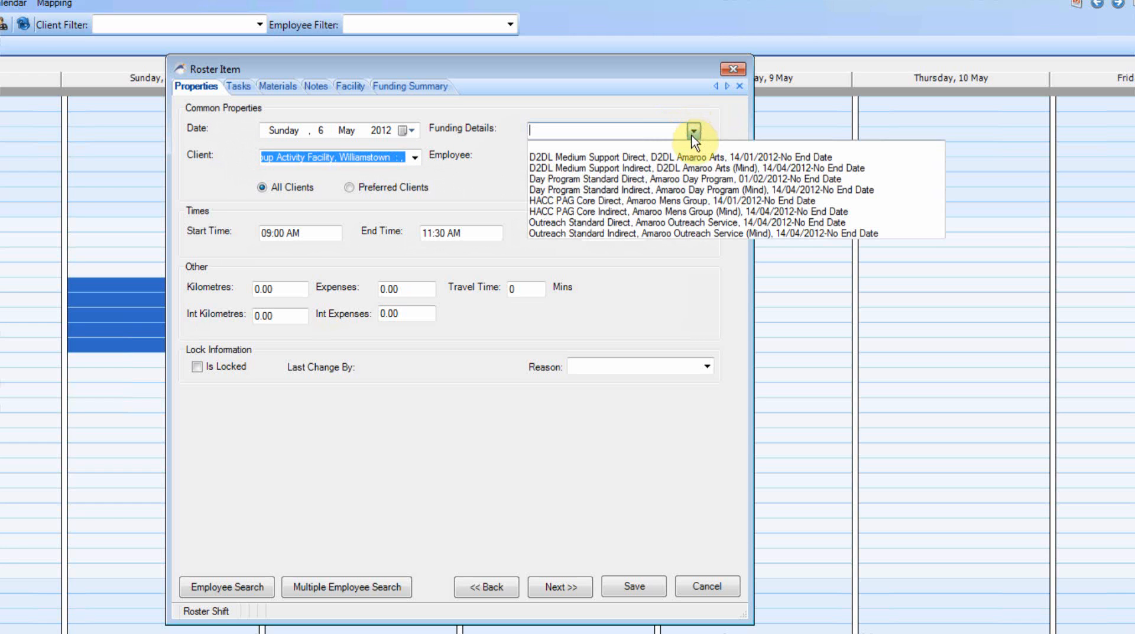
{"action": "left_click", "coordinate": [680, 179]}
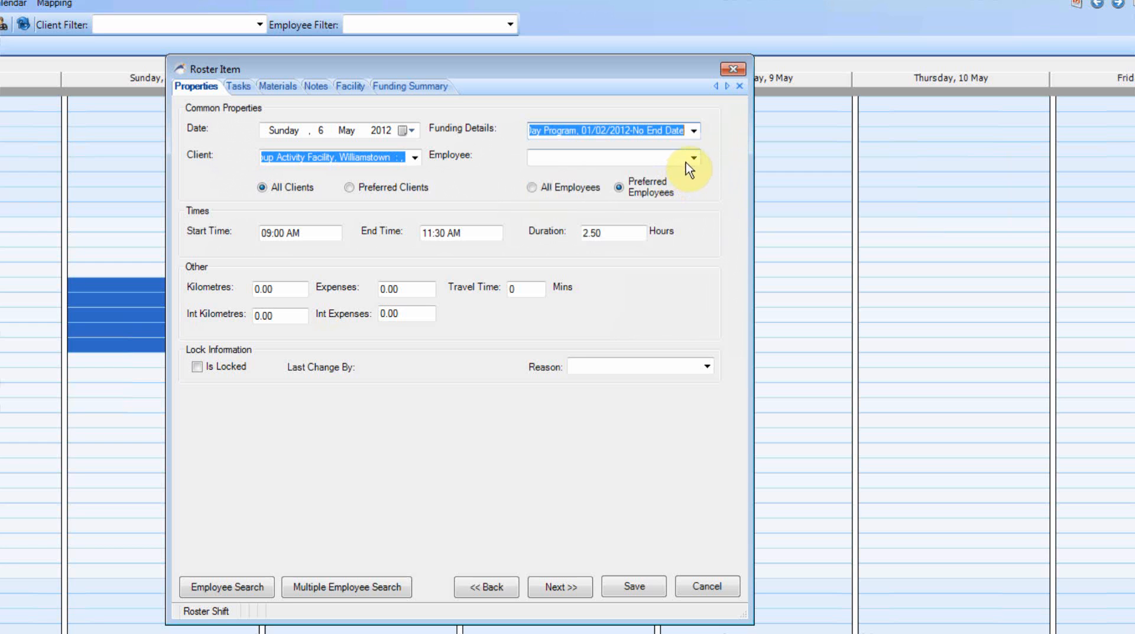
{"action": "left_click", "coordinate": [694, 157]}
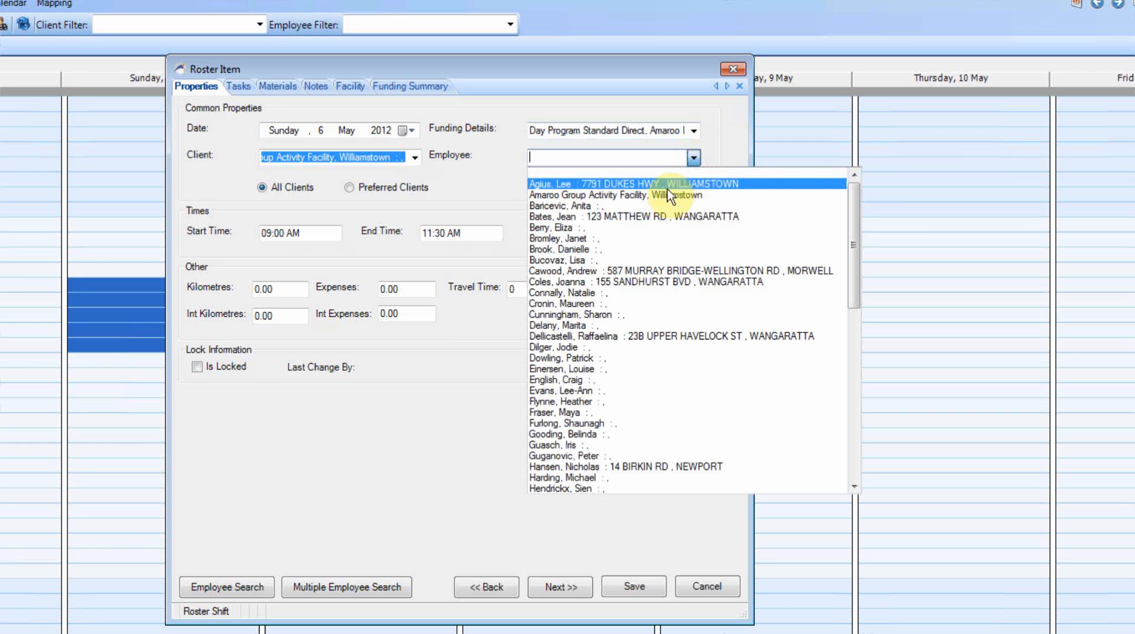
{"action": "left_click", "coordinate": [610, 205]}
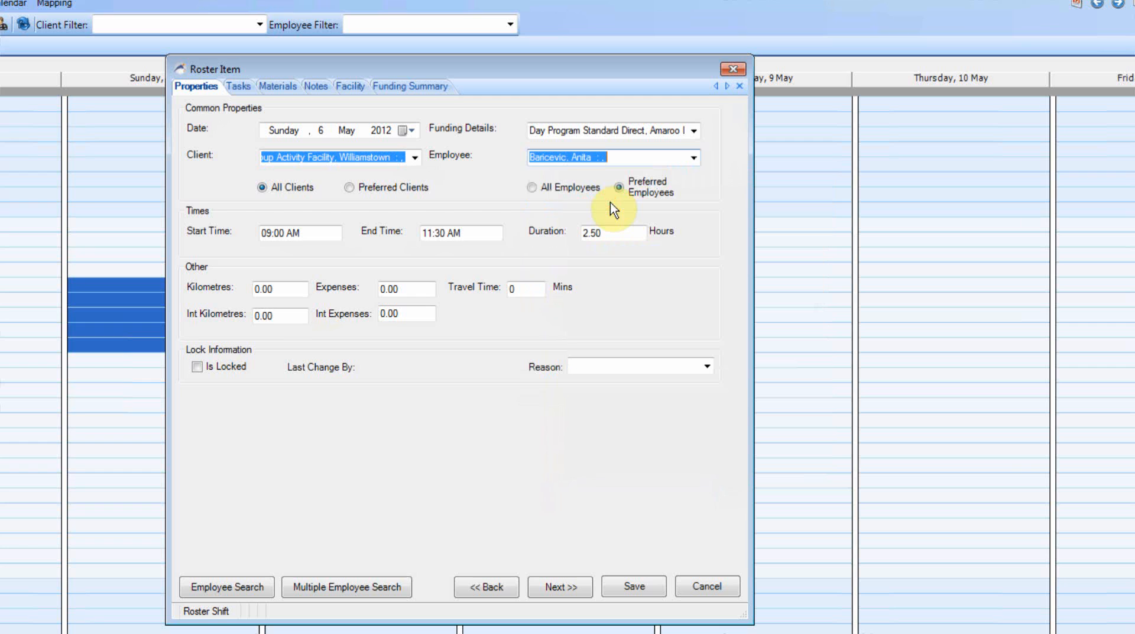
Add the task Structured: Outdoor Education to the shift with 100% direct support
{"action": "left_click", "coordinate": [239, 87]}
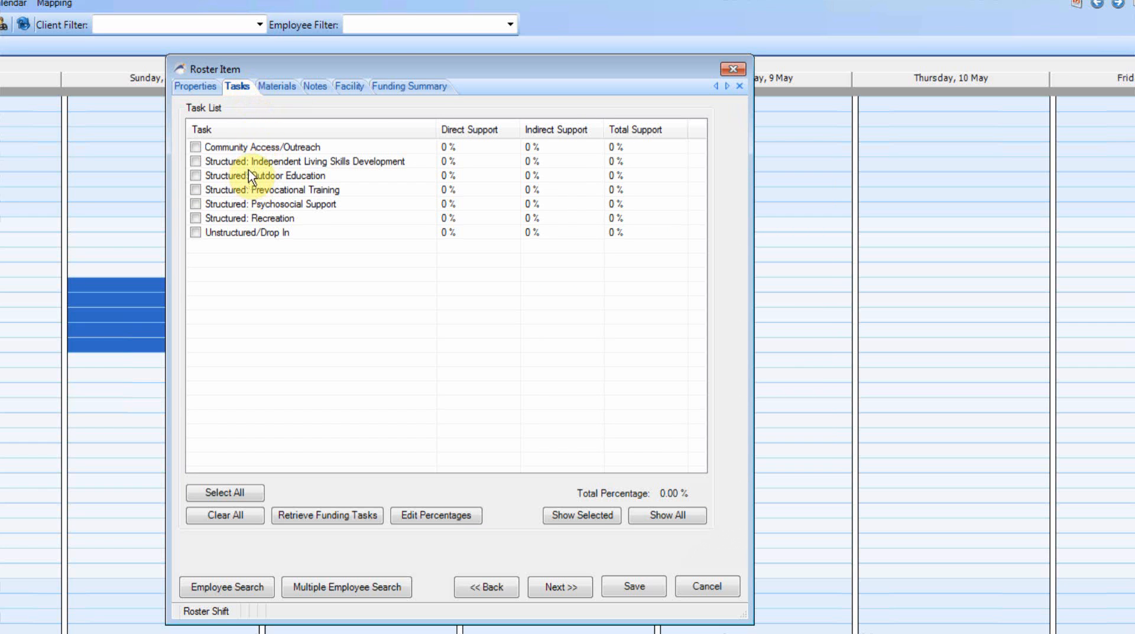
{"action": "left_click", "coordinate": [196, 175]}
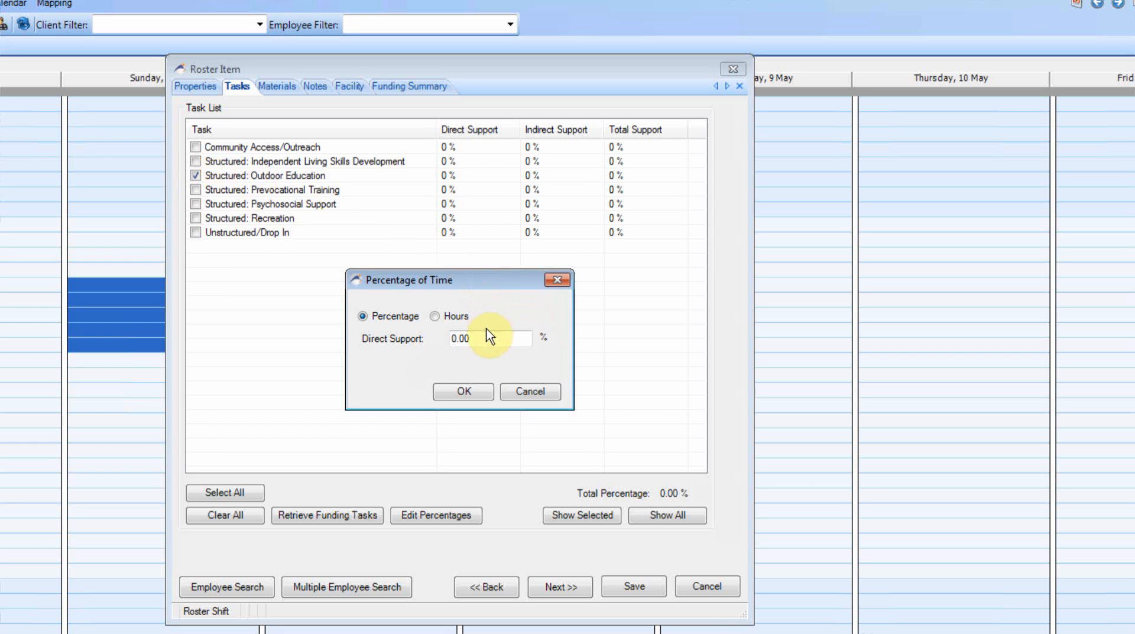
{"action": "left_click_drag", "start_coordinate": [495, 339], "coordinate": [461, 338]}
{"action": "type", "text": "100"}
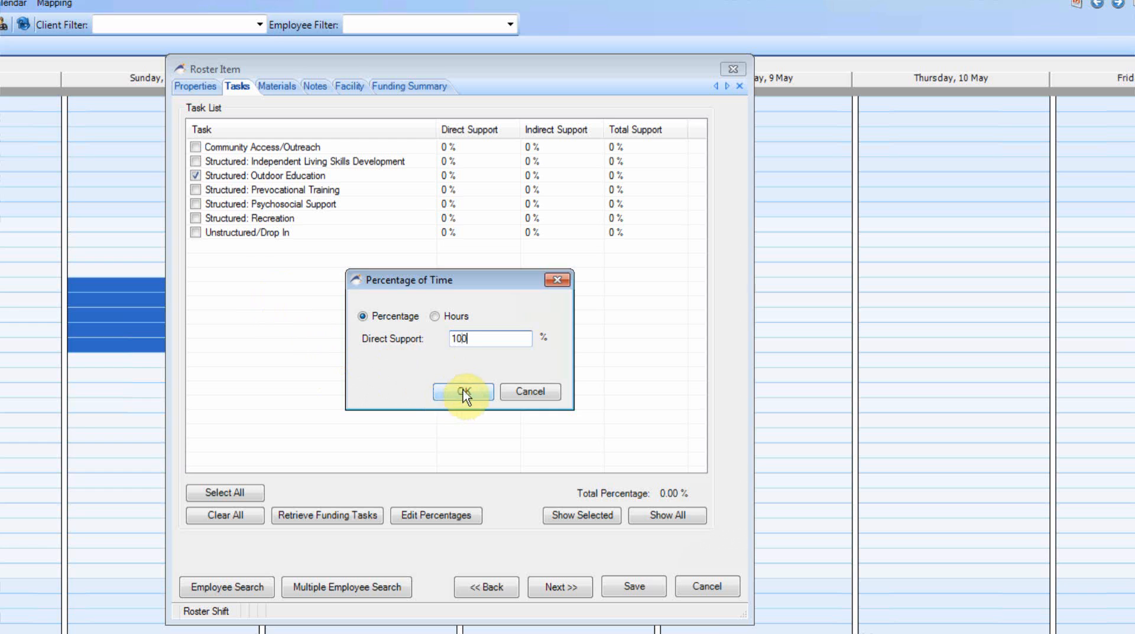
{"action": "left_click", "coordinate": [464, 392]}
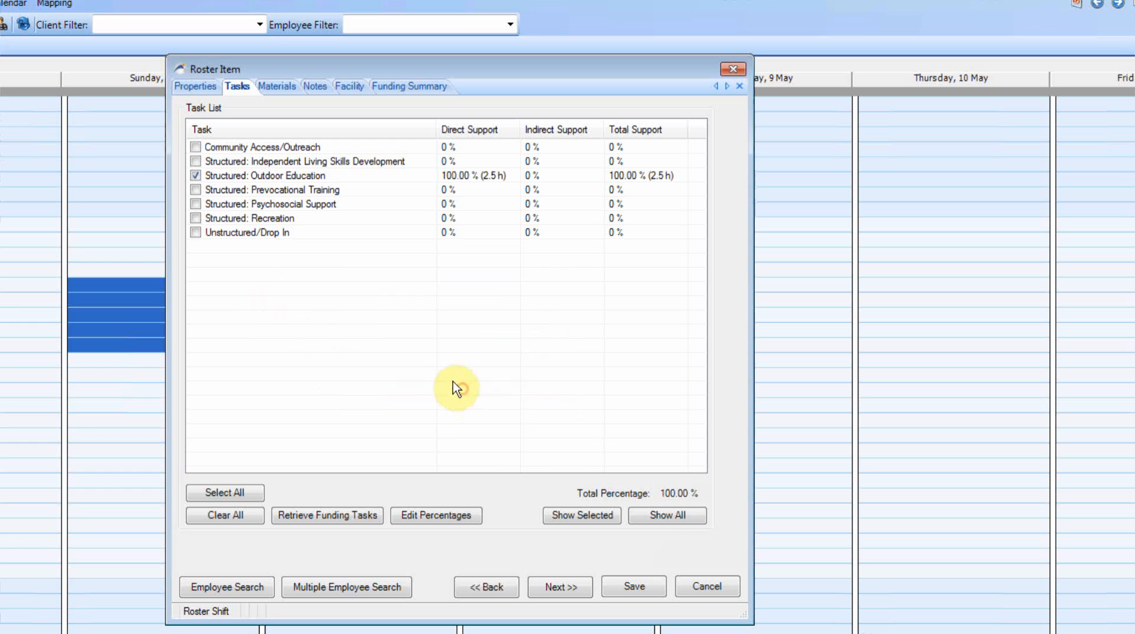
Set the shift's facility activity to Fitness
{"action": "left_click", "coordinate": [351, 90]}
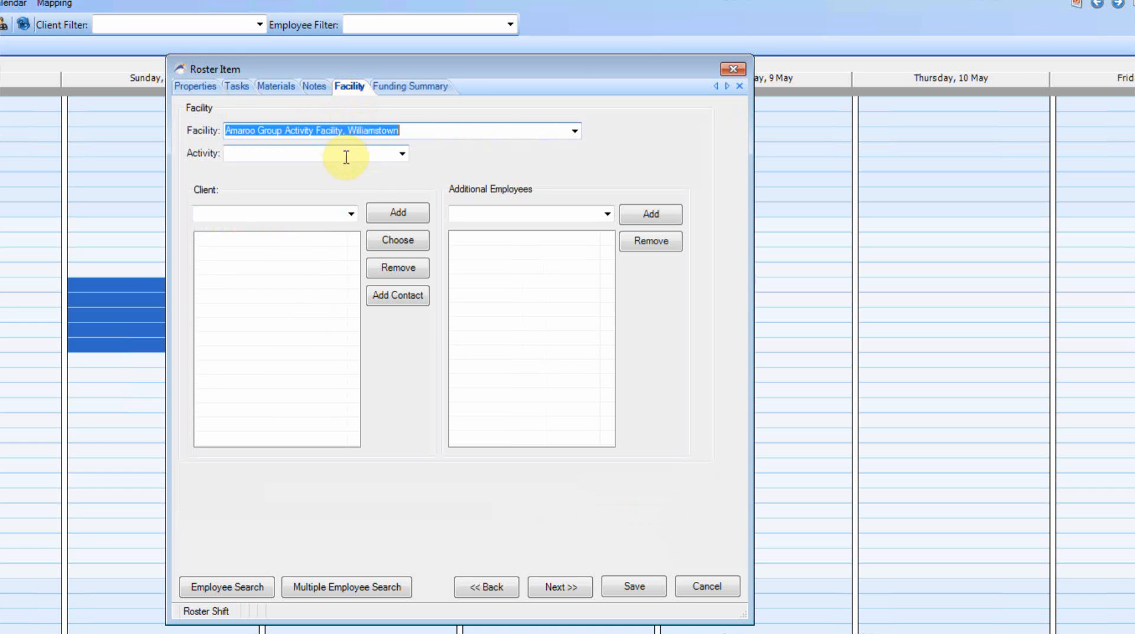
{"action": "left_click", "coordinate": [402, 155]}
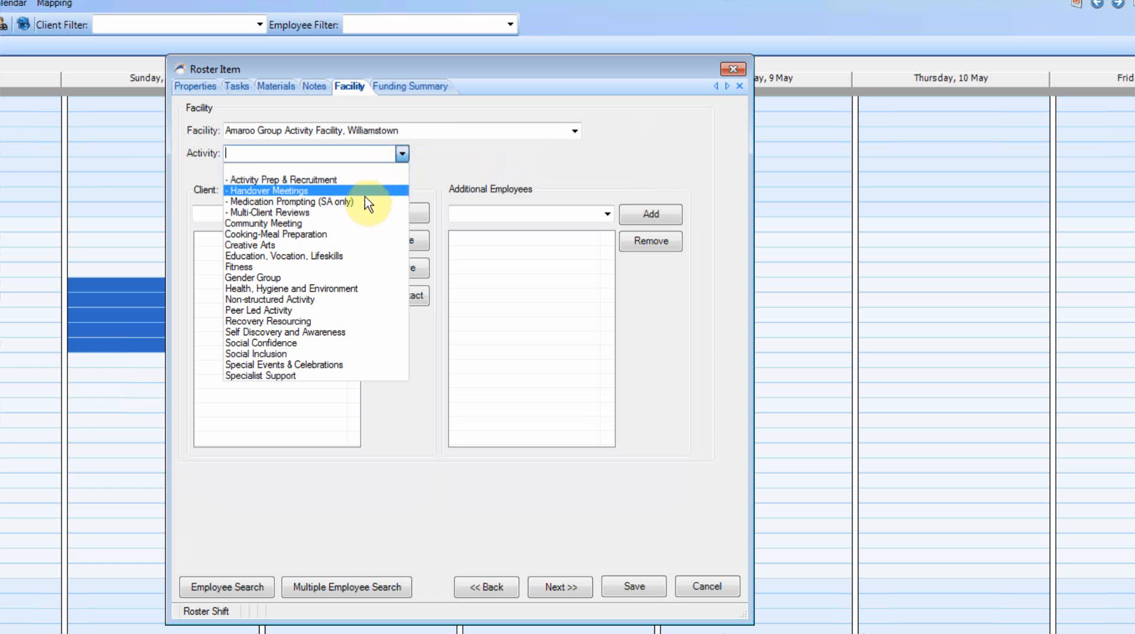
{"action": "left_click", "coordinate": [300, 269]}
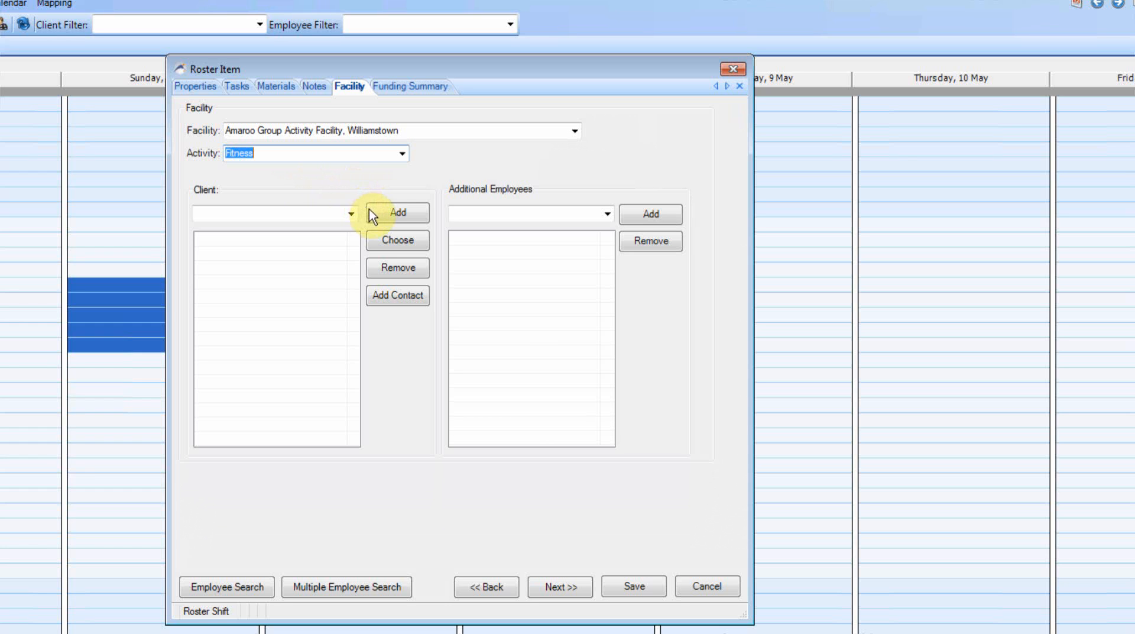
Add five clients to the facility activity, the sixth through tenth entries of the full client list
{"action": "left_click", "coordinate": [385, 241]}
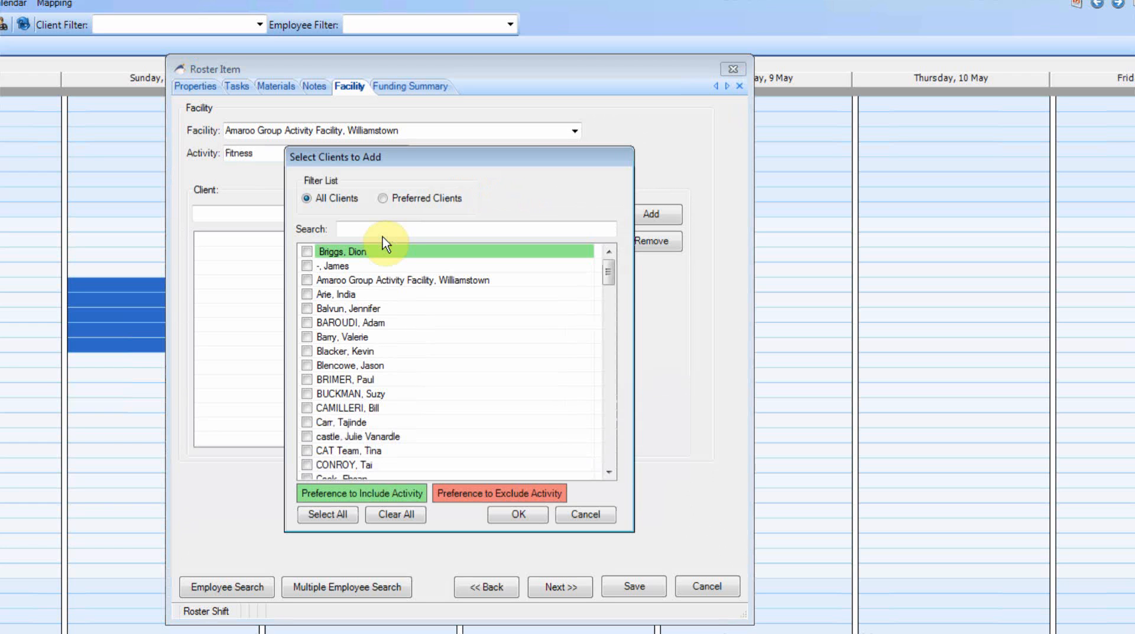
{"action": "left_click", "coordinate": [307, 322]}
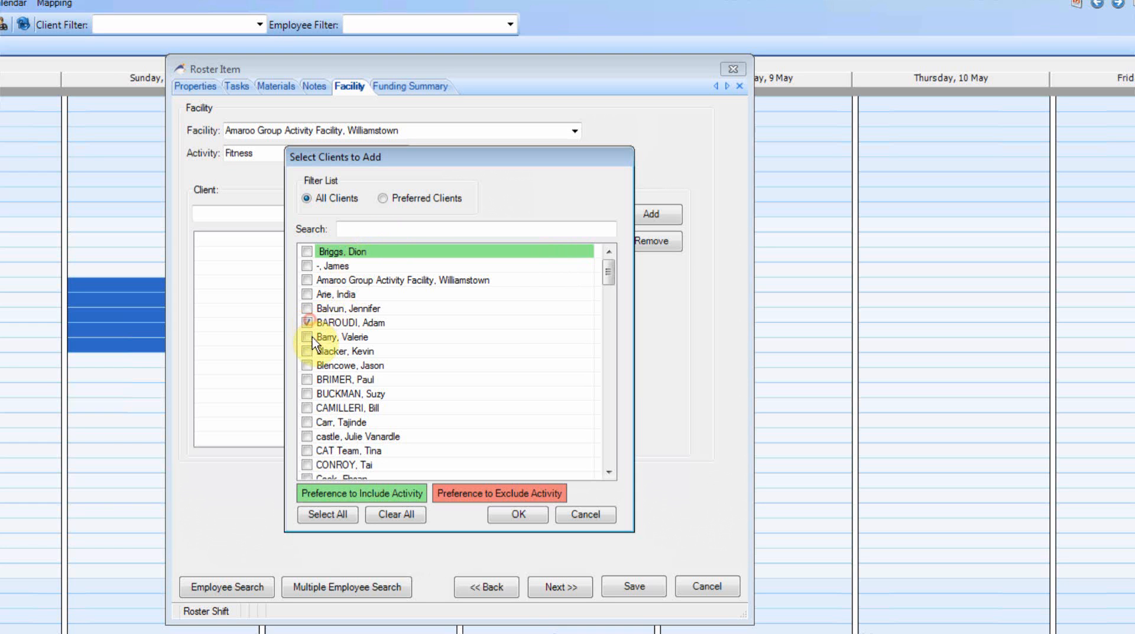
{"action": "left_click", "coordinate": [306, 337]}
{"action": "left_click", "coordinate": [307, 350]}
{"action": "left_click", "coordinate": [307, 365]}
{"action": "left_click", "coordinate": [307, 379]}
{"action": "left_click", "coordinate": [524, 518]}
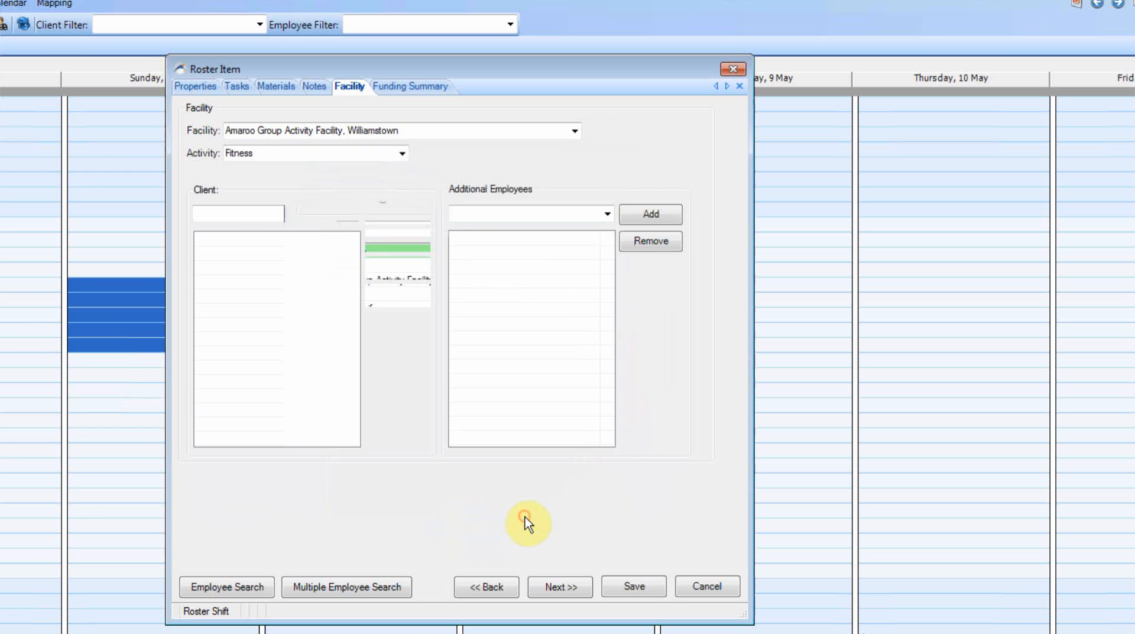
Add one additional employee to the facility activity and save the shift
{"action": "left_click", "coordinate": [608, 214]}
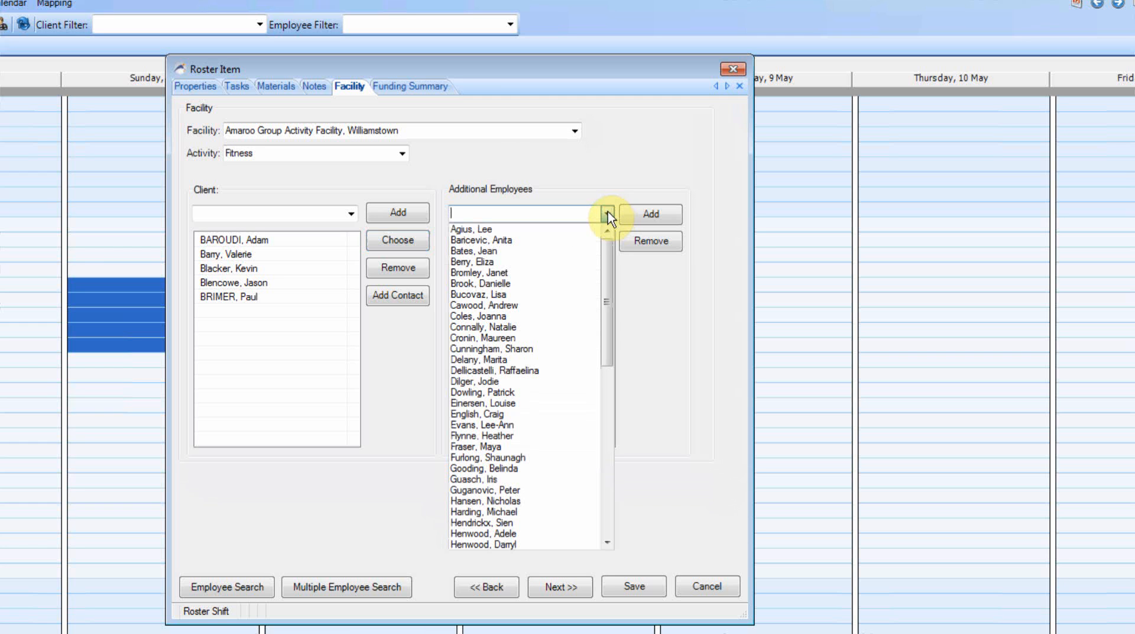
{"action": "left_click", "coordinate": [491, 285]}
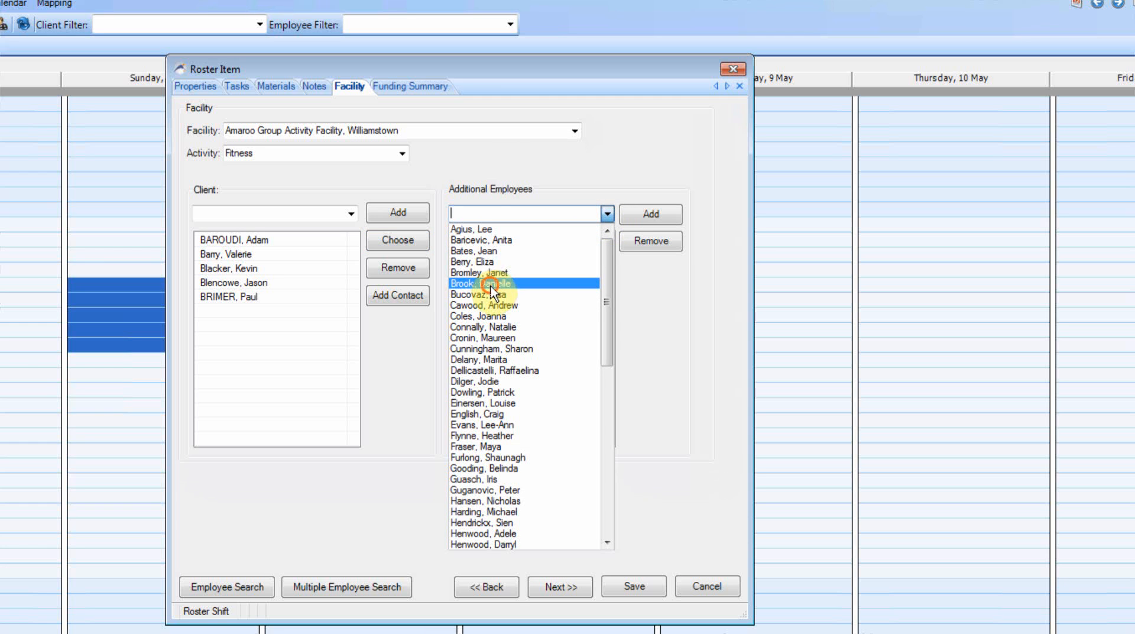
{"action": "left_click", "coordinate": [673, 216]}
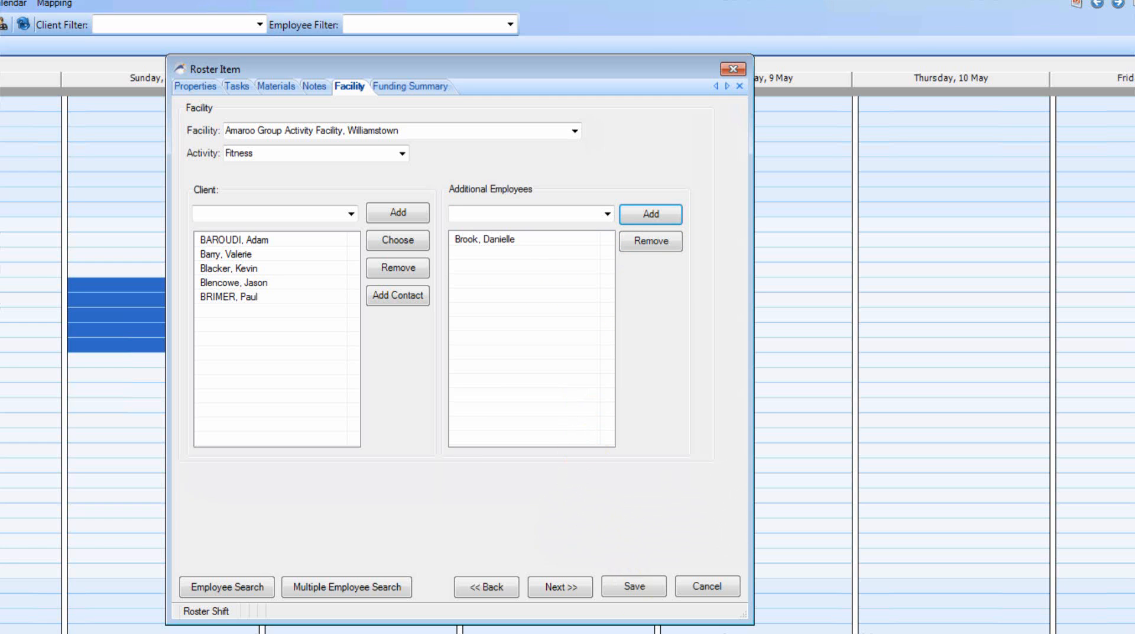
{"action": "left_click", "coordinate": [637, 587]}
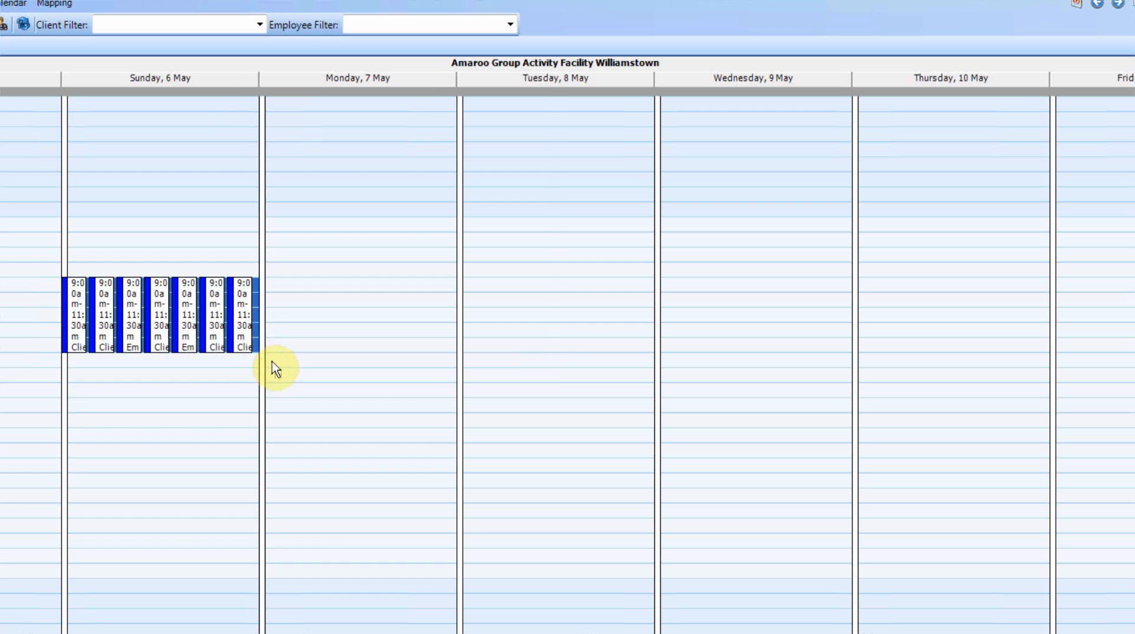
Start a new shift on Monday, 7 May from 10:30 AM to 12:00 PM in the roster calendar
{"action": "left_click", "coordinate": [343, 388]}
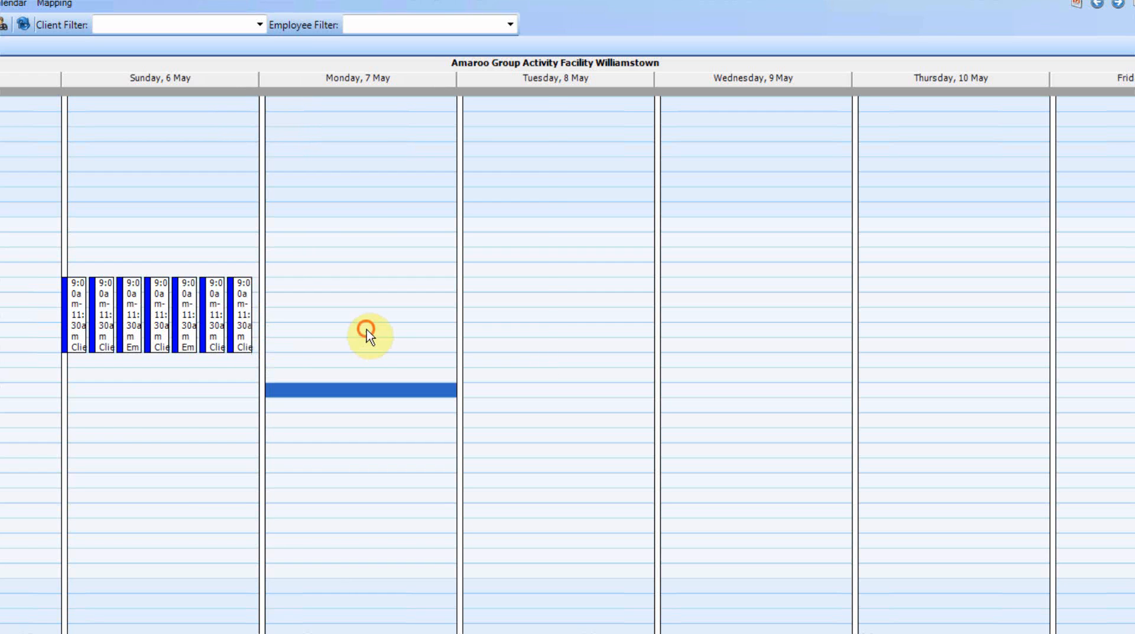
{"action": "left_click", "coordinate": [367, 329]}
{"action": "left_click", "coordinate": [367, 353], "text": "shift"}
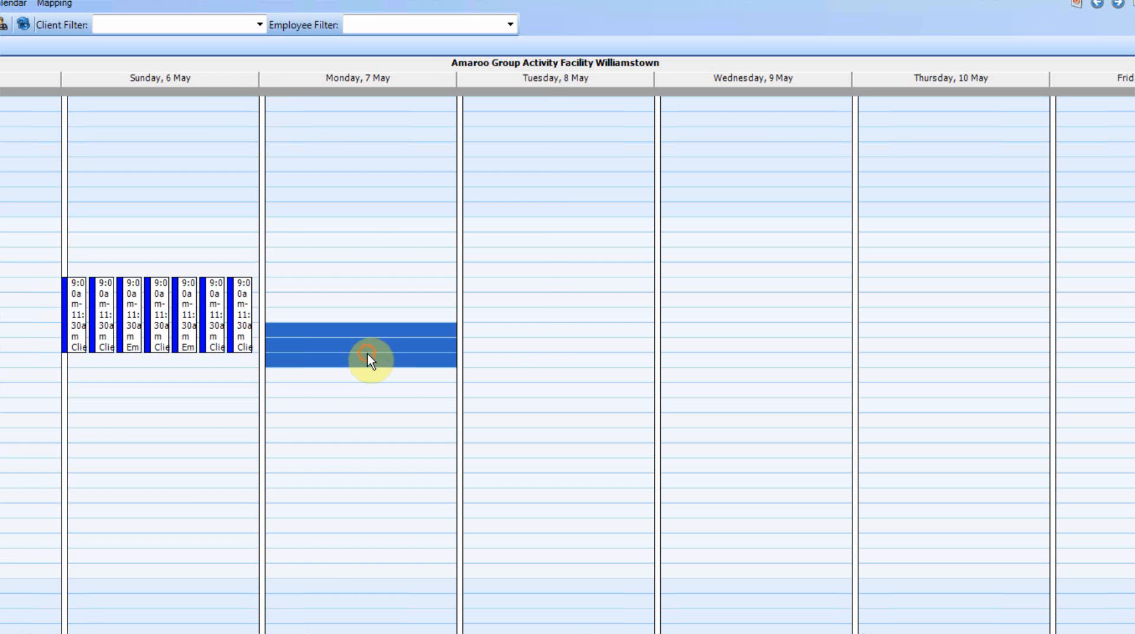
{"action": "right_click", "coordinate": [368, 353]}
{"action": "left_click", "coordinate": [409, 362]}
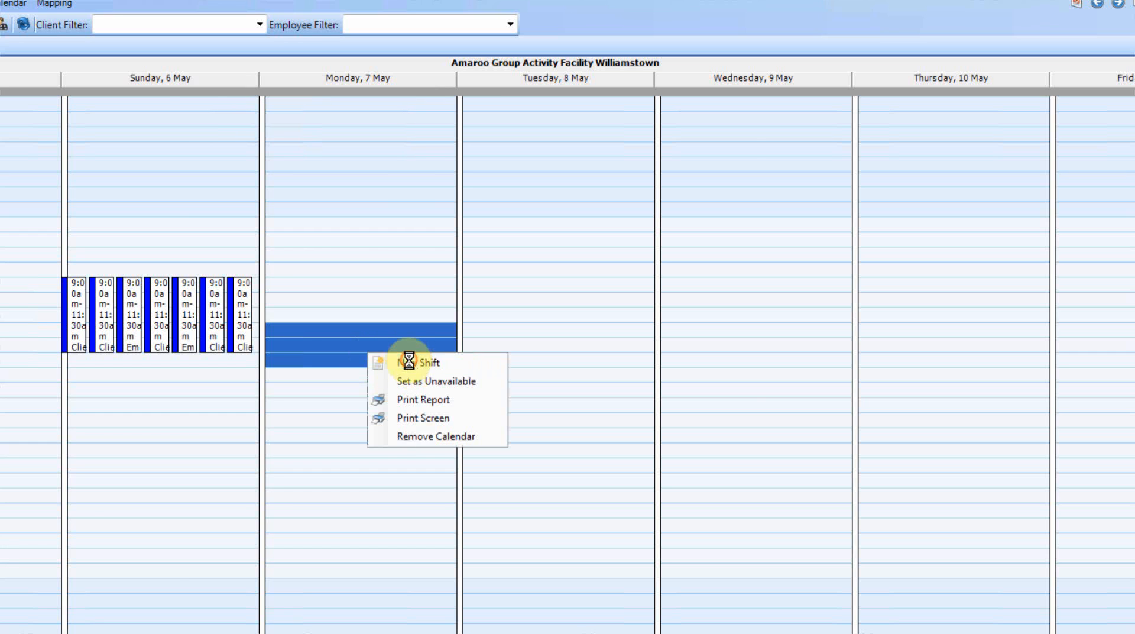
Set the Monday shift's client to Amaroo Group Activity Facility, Williamstown
{"action": "left_click", "coordinate": [298, 160]}
{"action": "type", "text": "st"}
{"action": "key", "text": "Down"}
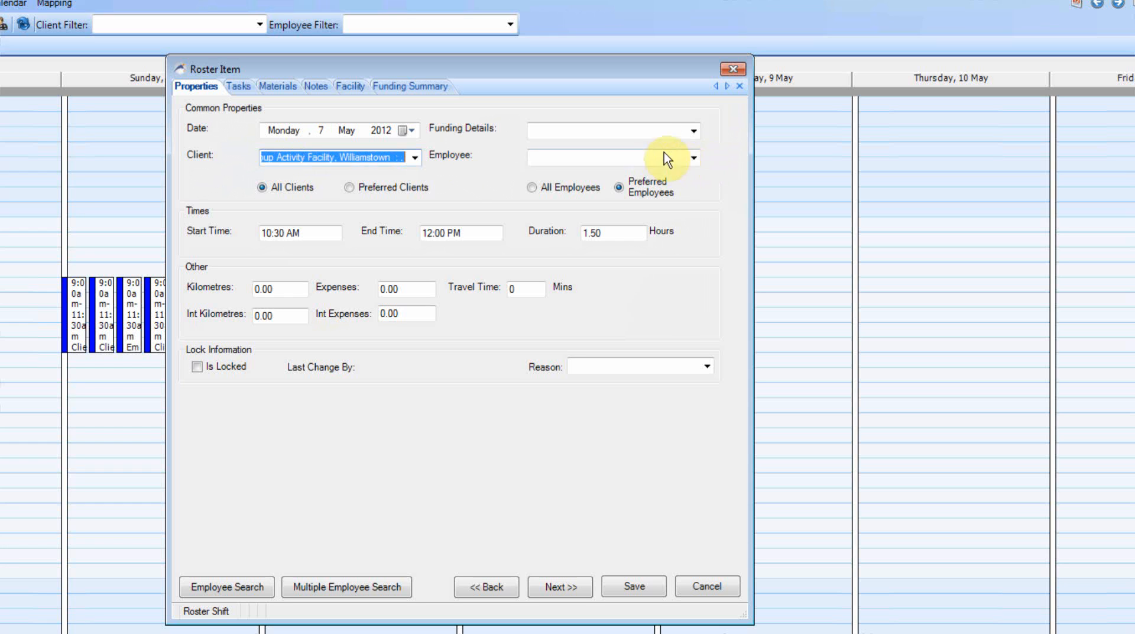
Set the Monday shift's funding to Day Program Standard Indirect, Amaroo Day Program (Mind), and assign the sixth entry of the preferred employee list
{"action": "left_click", "coordinate": [692, 131]}
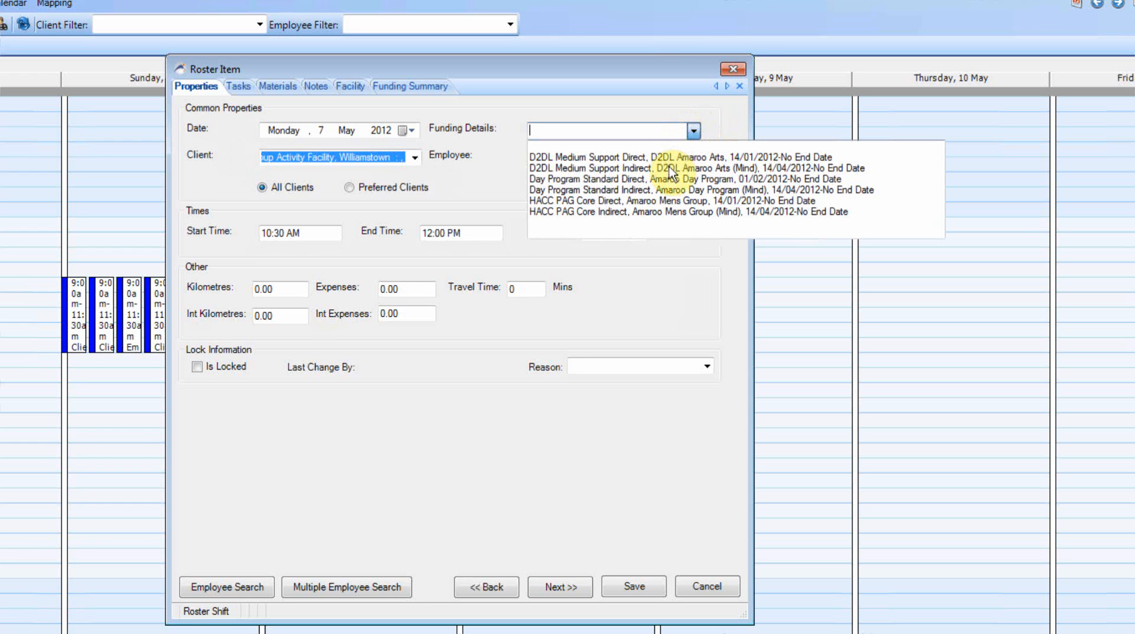
{"action": "left_click", "coordinate": [672, 188]}
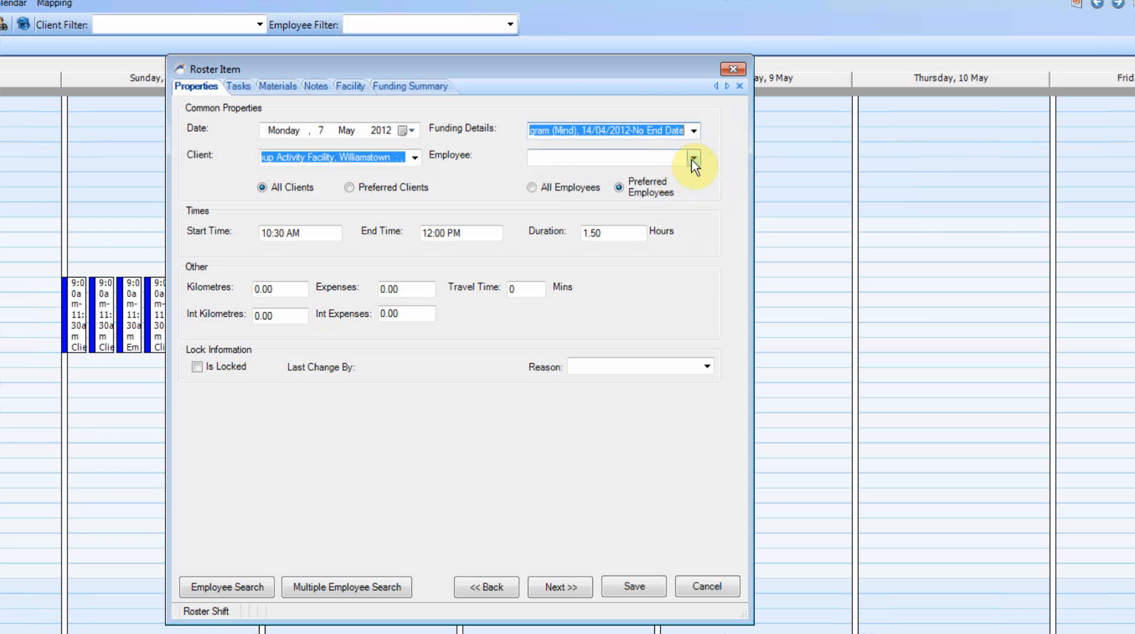
{"action": "left_click", "coordinate": [693, 157]}
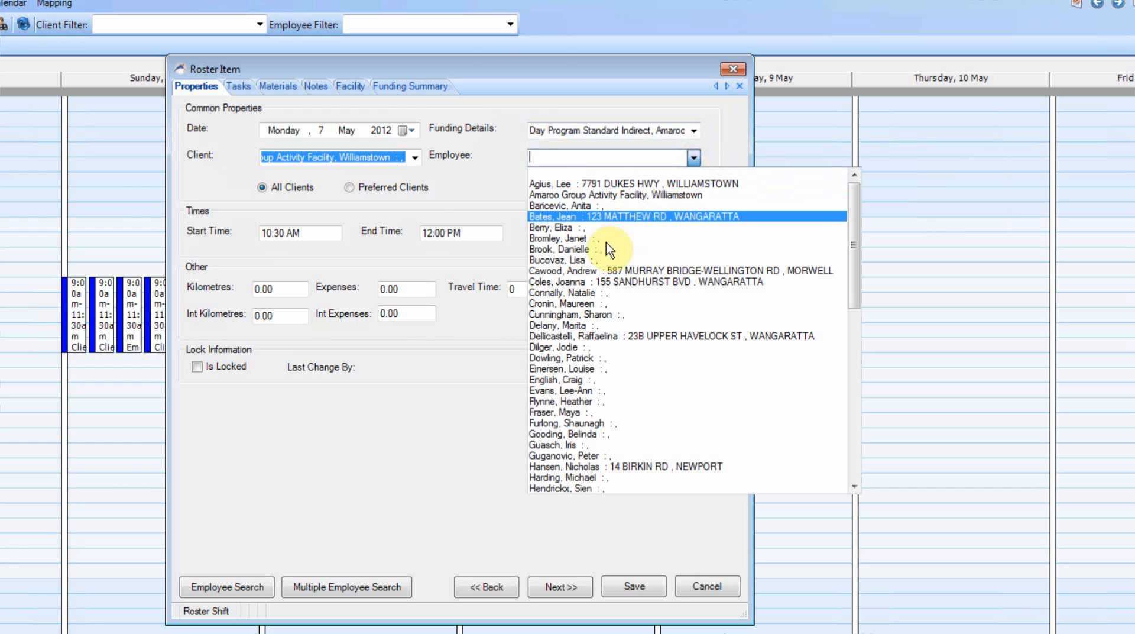
{"action": "left_click", "coordinate": [574, 238]}
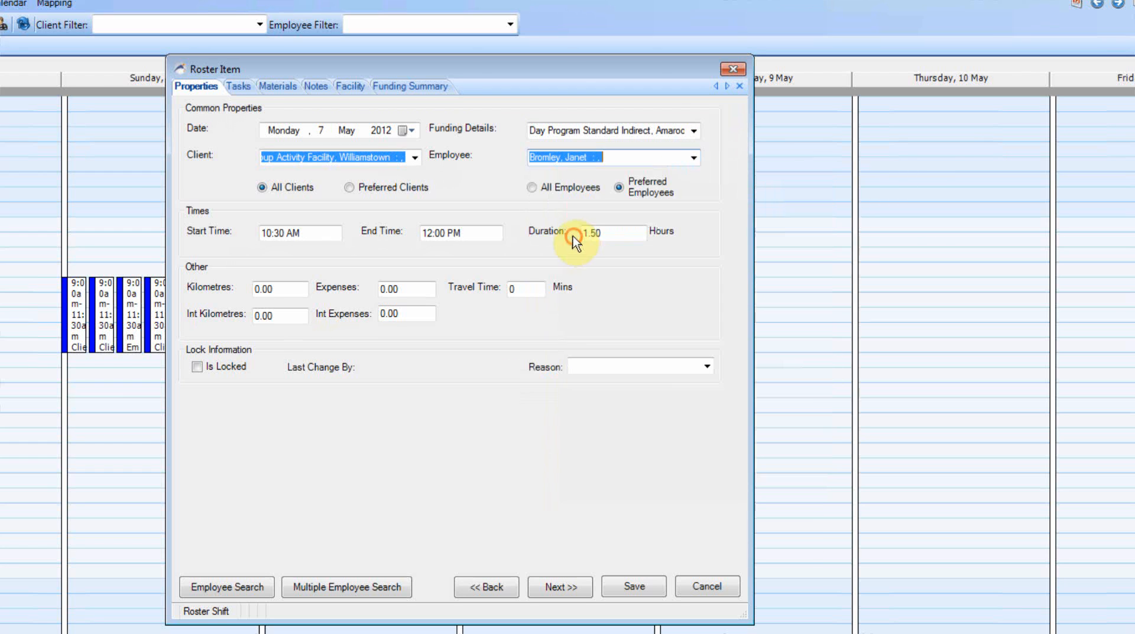
Select the Client related Administration task for the Monday shift with 100% indirect support
{"action": "left_click", "coordinate": [238, 84]}
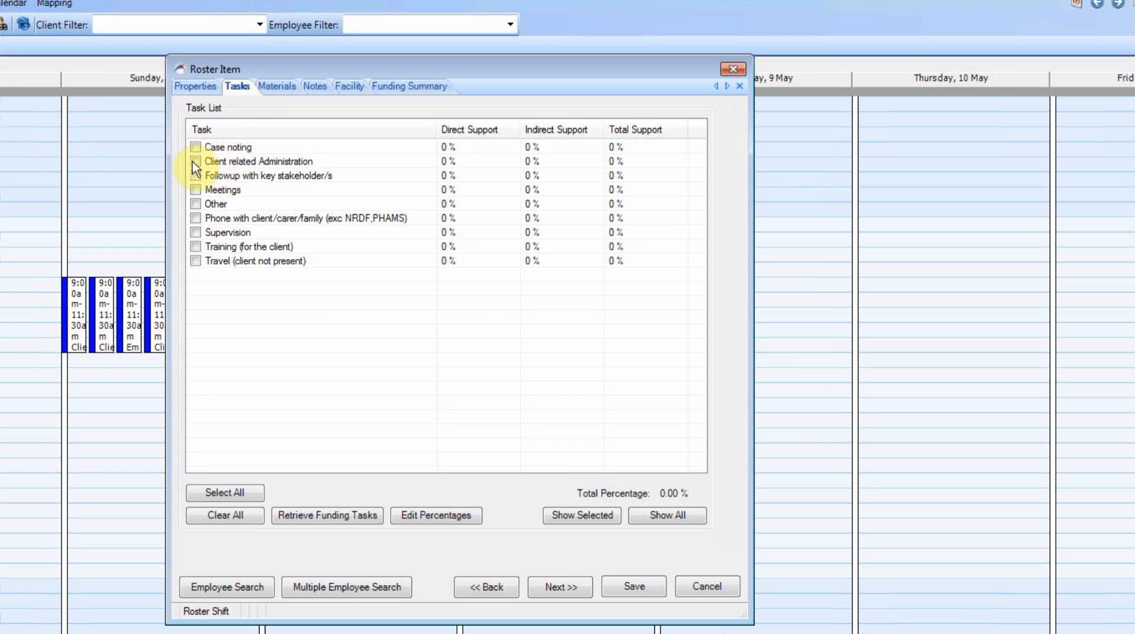
{"action": "left_click", "coordinate": [195, 161]}
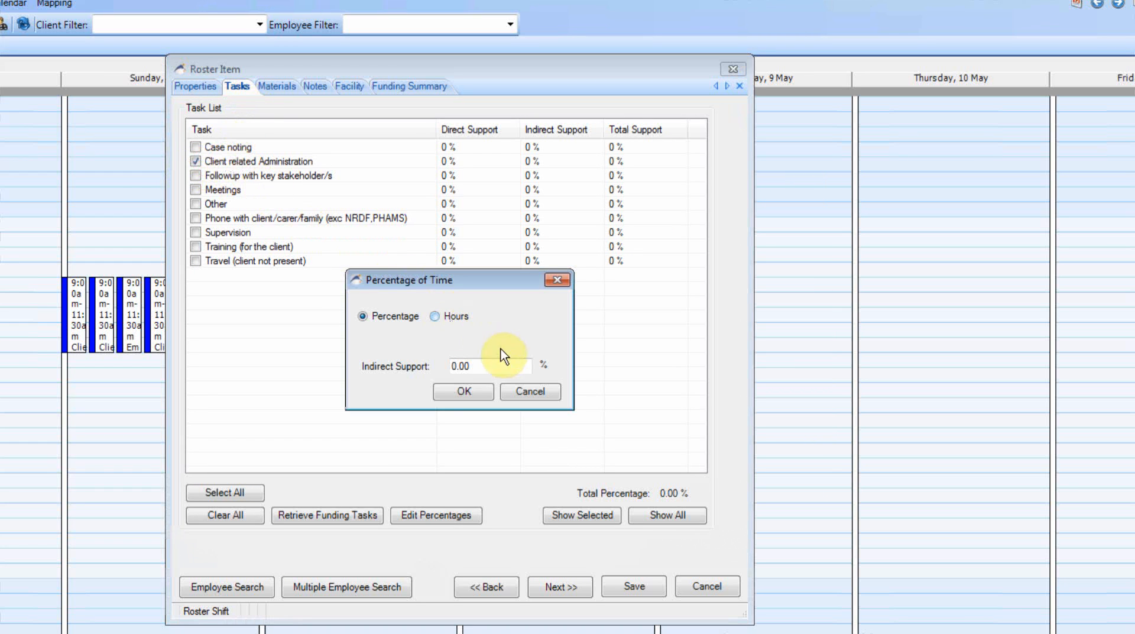
{"action": "double_click", "coordinate": [500, 368]}
{"action": "type", "text": "100"}
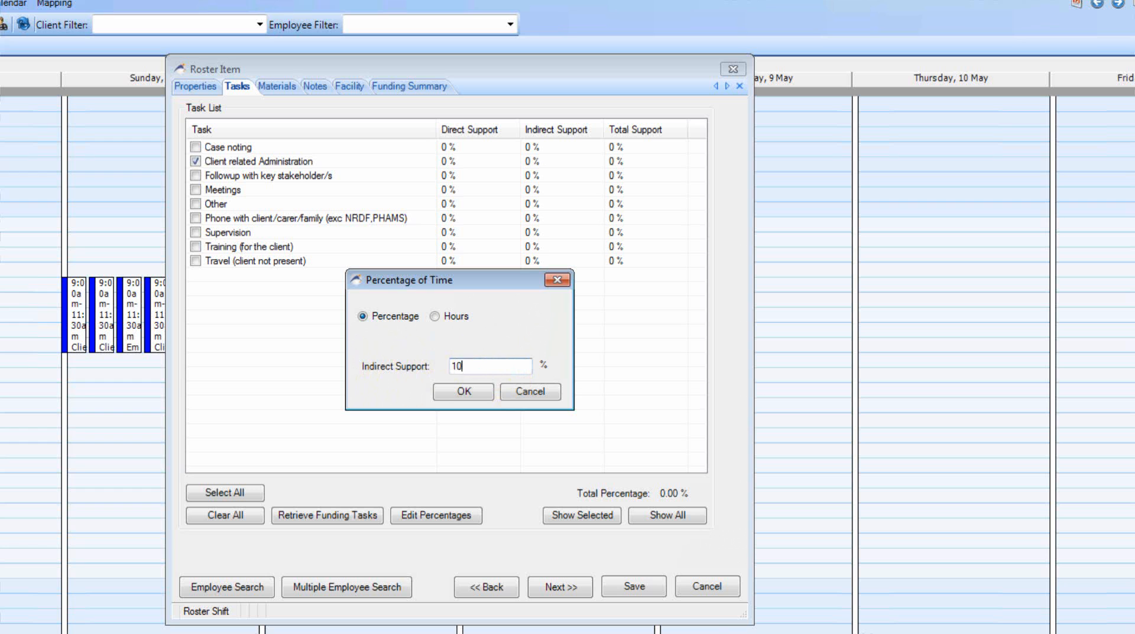
{"action": "left_click", "coordinate": [464, 391]}
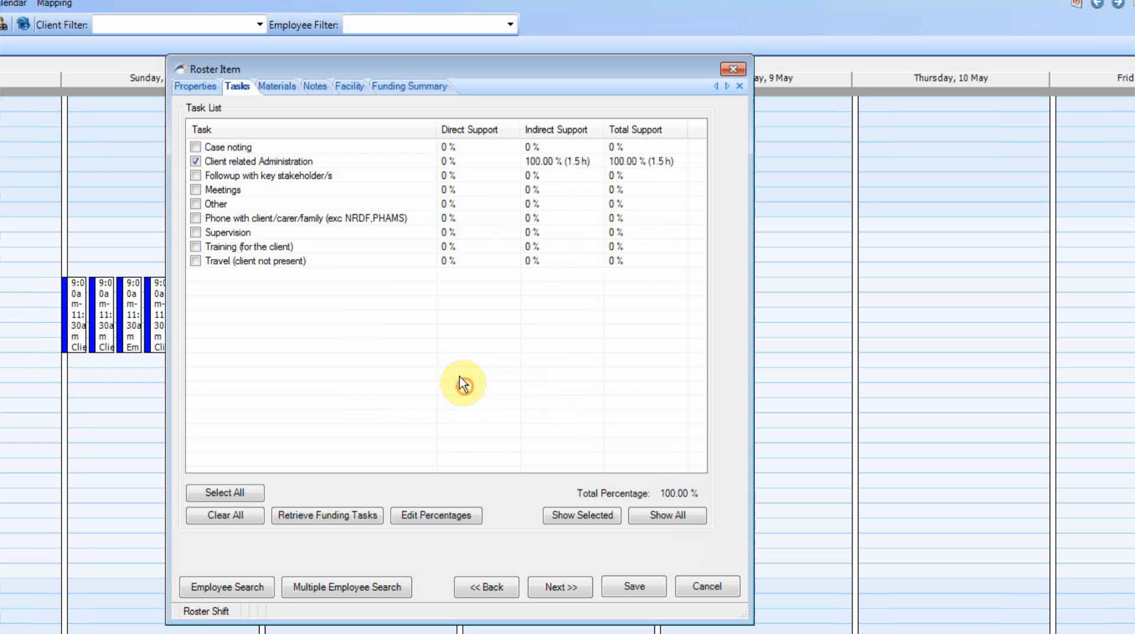
Set the Monday shift's facility activity to Education, Vocation, Lifeskills
{"action": "left_click", "coordinate": [349, 86]}
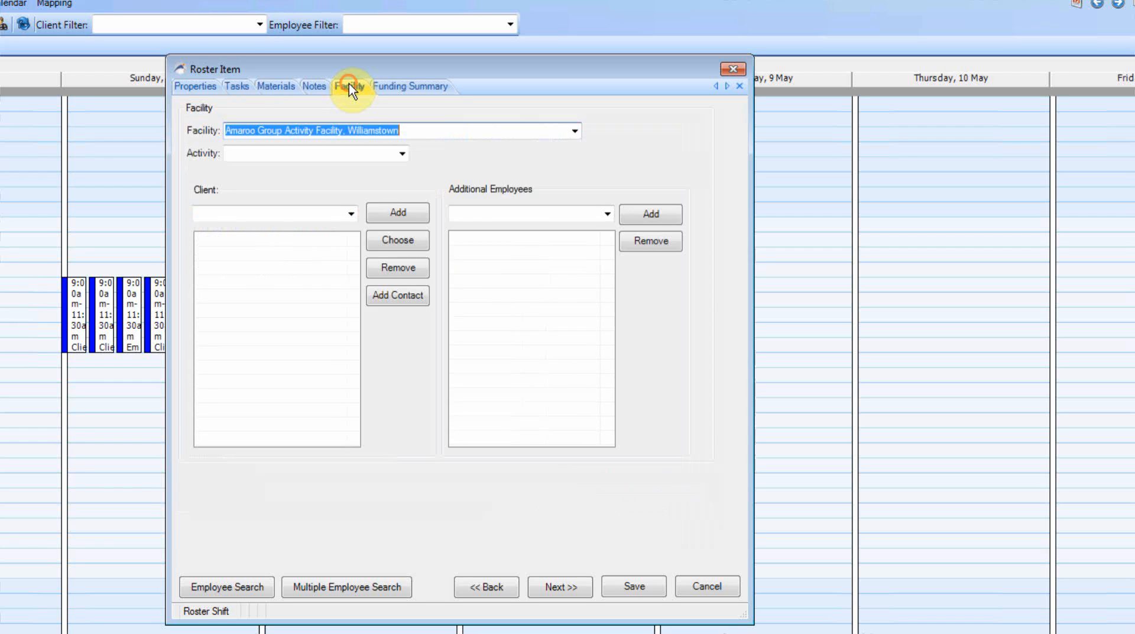
{"action": "left_click", "coordinate": [403, 154]}
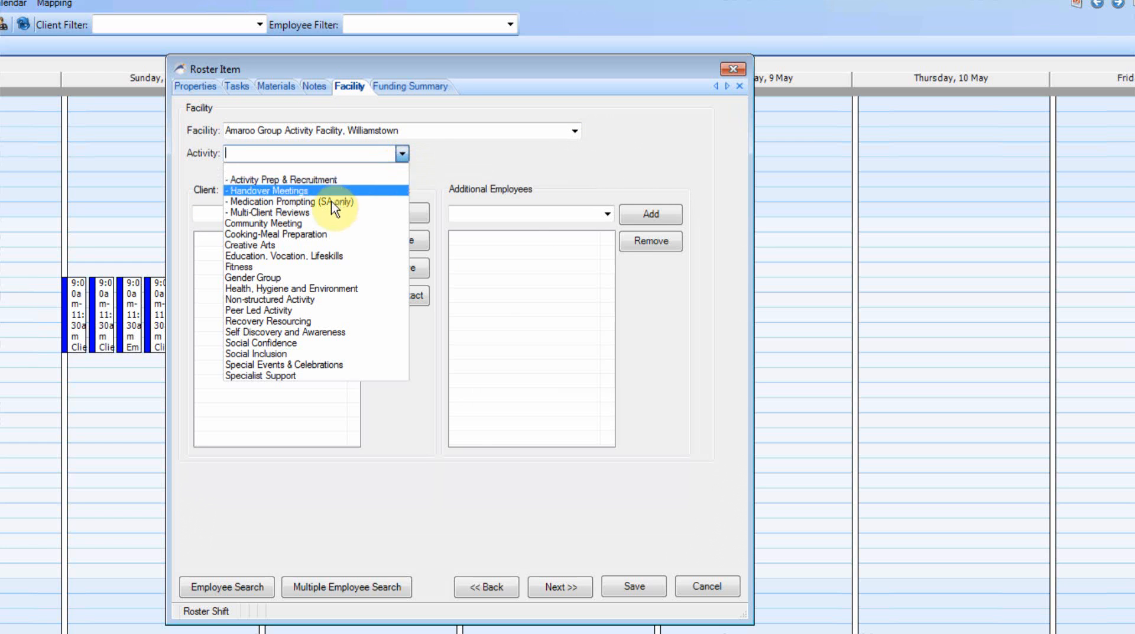
{"action": "left_click", "coordinate": [329, 258]}
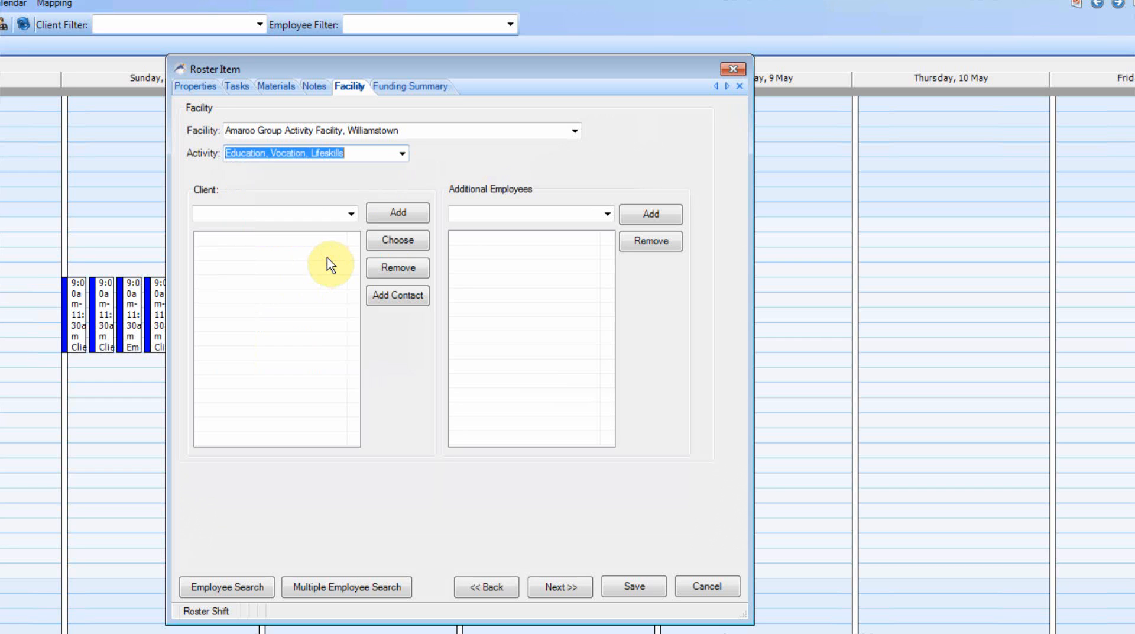
Add three clients to the Education, Vocation, Lifeskills activity, the tenth through twelfth entries of the full client list
{"action": "left_click", "coordinate": [406, 244]}
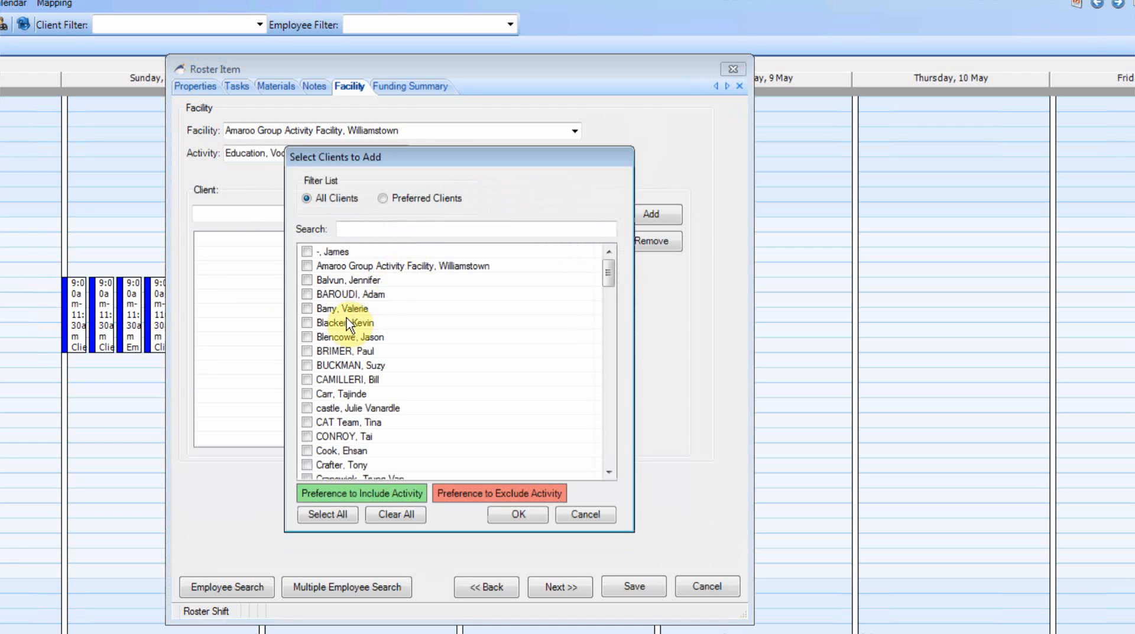
{"action": "left_click", "coordinate": [306, 379]}
{"action": "left_click", "coordinate": [306, 393]}
{"action": "left_click", "coordinate": [306, 407]}
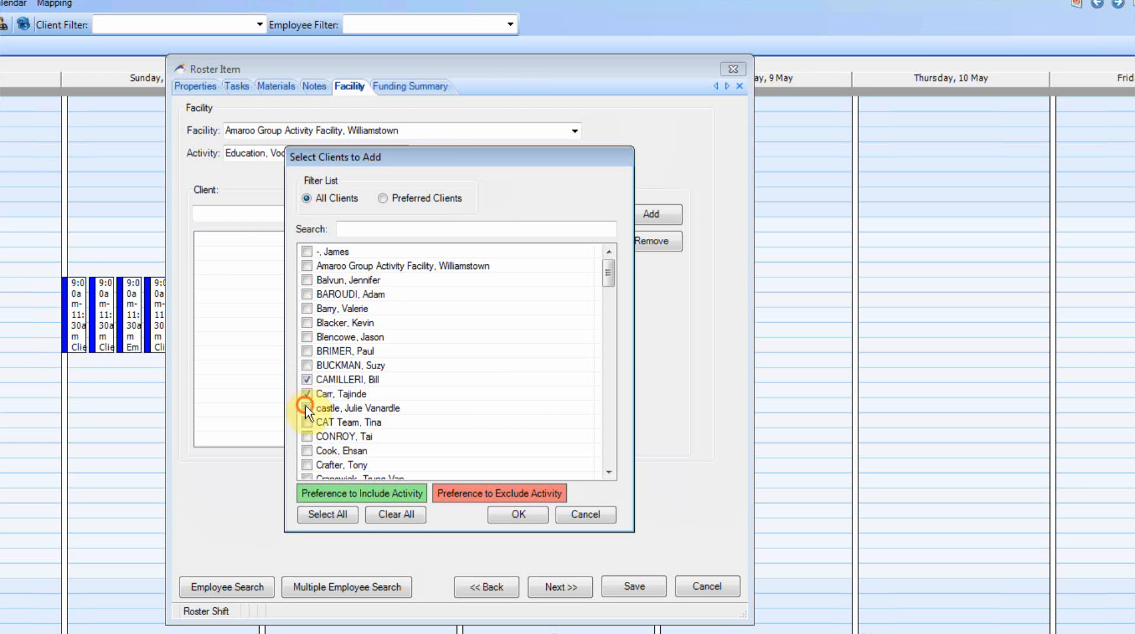
{"action": "left_click", "coordinate": [517, 513]}
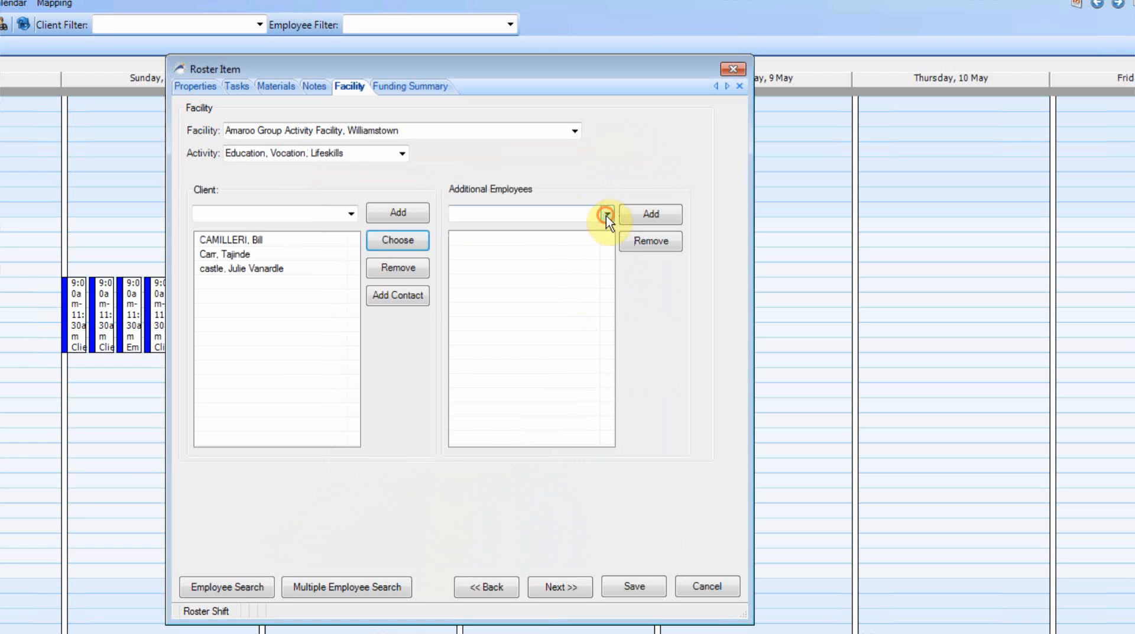
Choose the eleventh entry of the additional employee list for the Monday activity and save the shift
{"action": "left_click", "coordinate": [606, 214]}
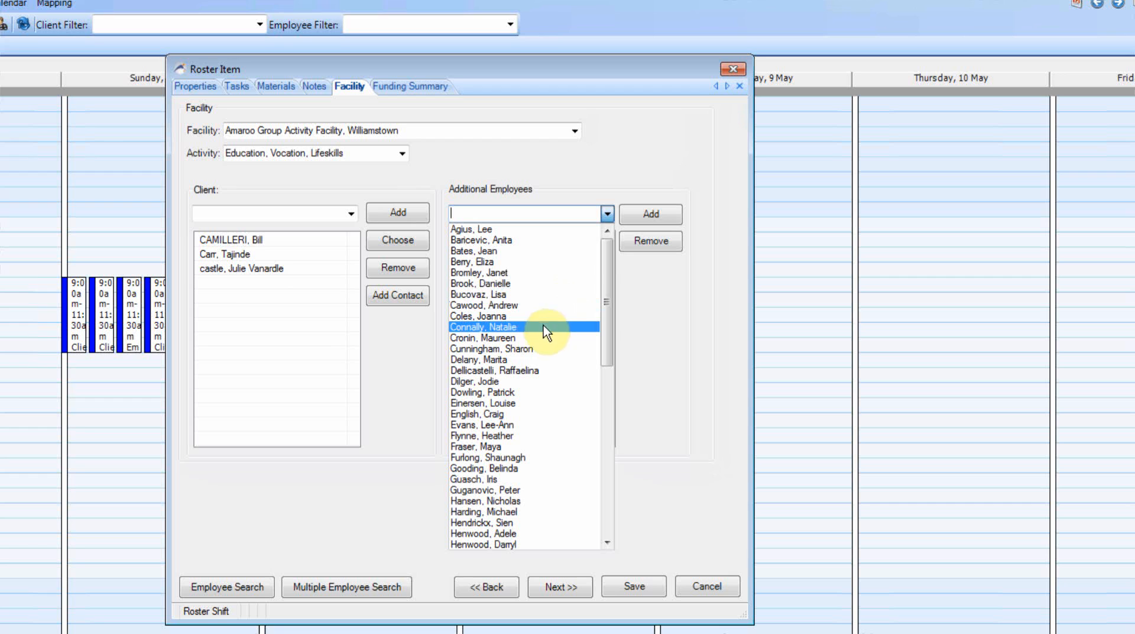
{"action": "left_click", "coordinate": [518, 339]}
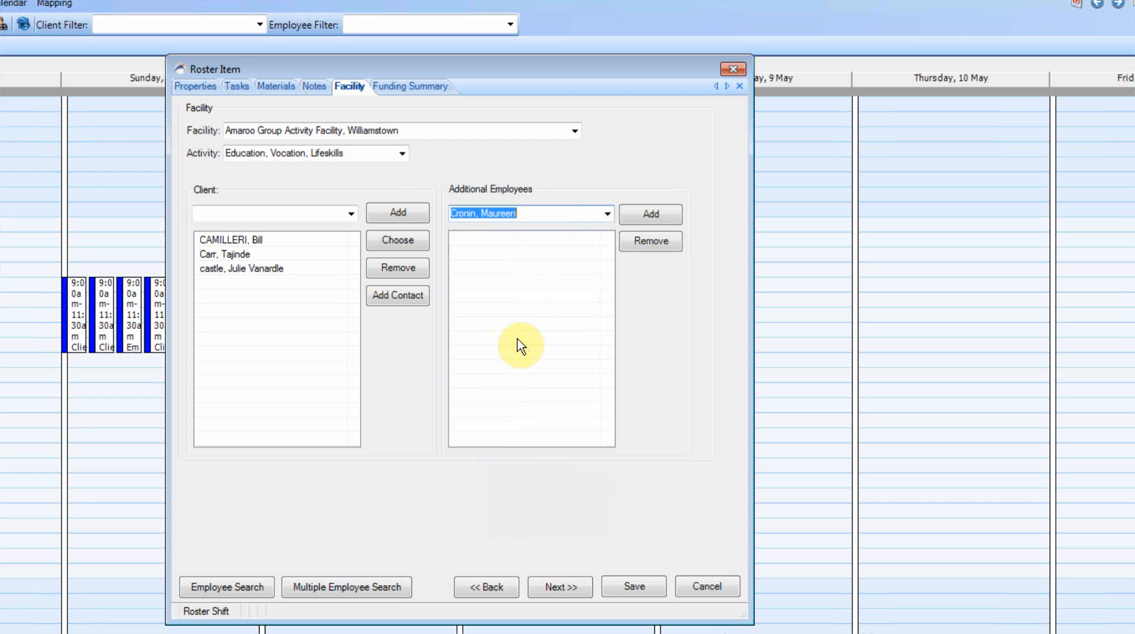
{"action": "left_click", "coordinate": [639, 585]}
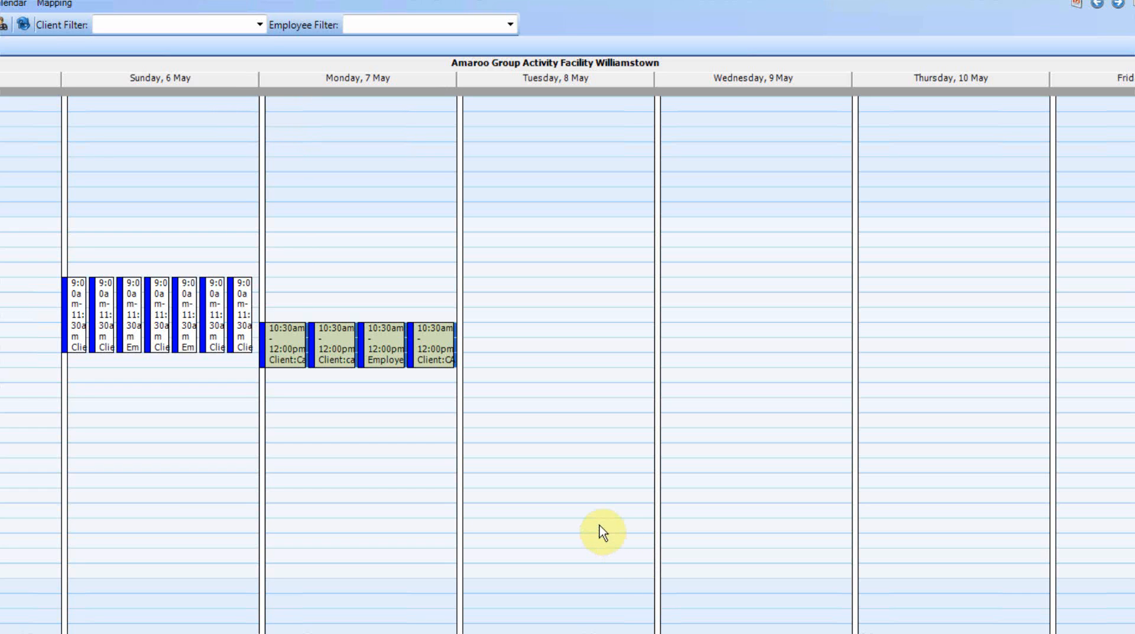
Start a new shift on Tuesday, 8 May from 12:00 PM to 1:00 PM for client Amaroo Group Activity Facility, Williamstown
{"action": "left_click", "coordinate": [544, 376]}
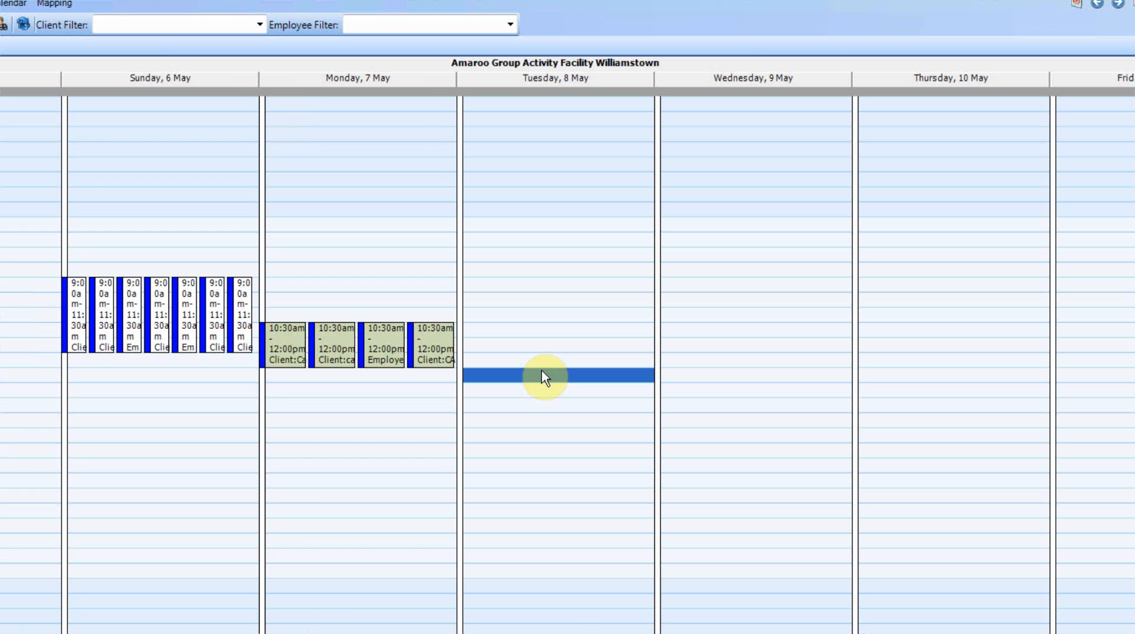
{"action": "left_click", "coordinate": [541, 388], "text": "shift"}
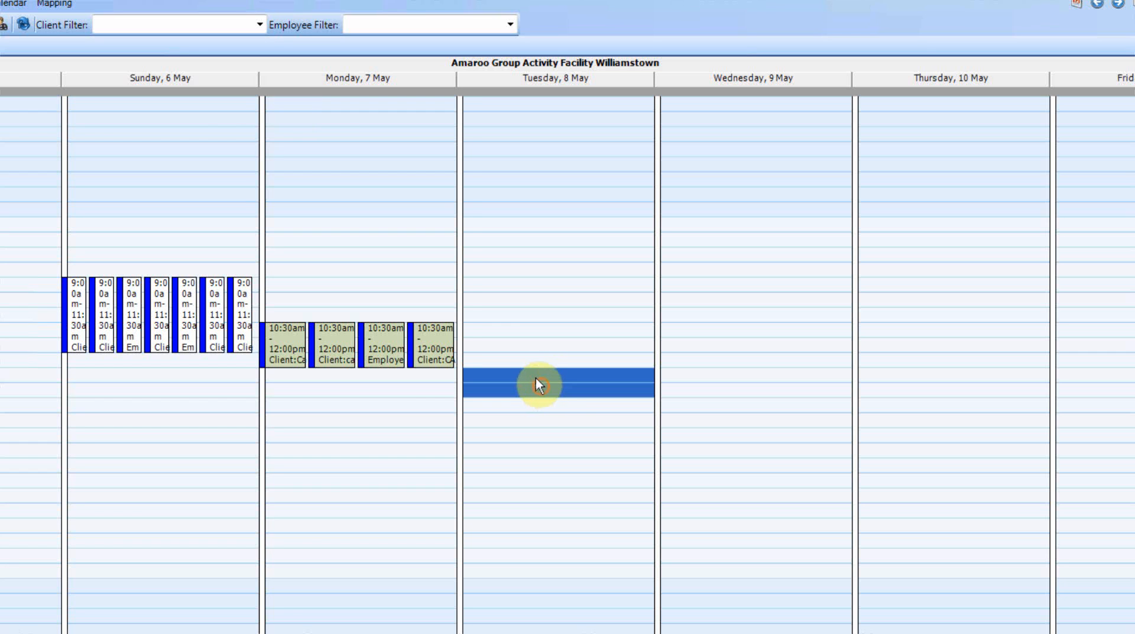
{"action": "right_click", "coordinate": [537, 384]}
{"action": "left_click", "coordinate": [567, 382]}
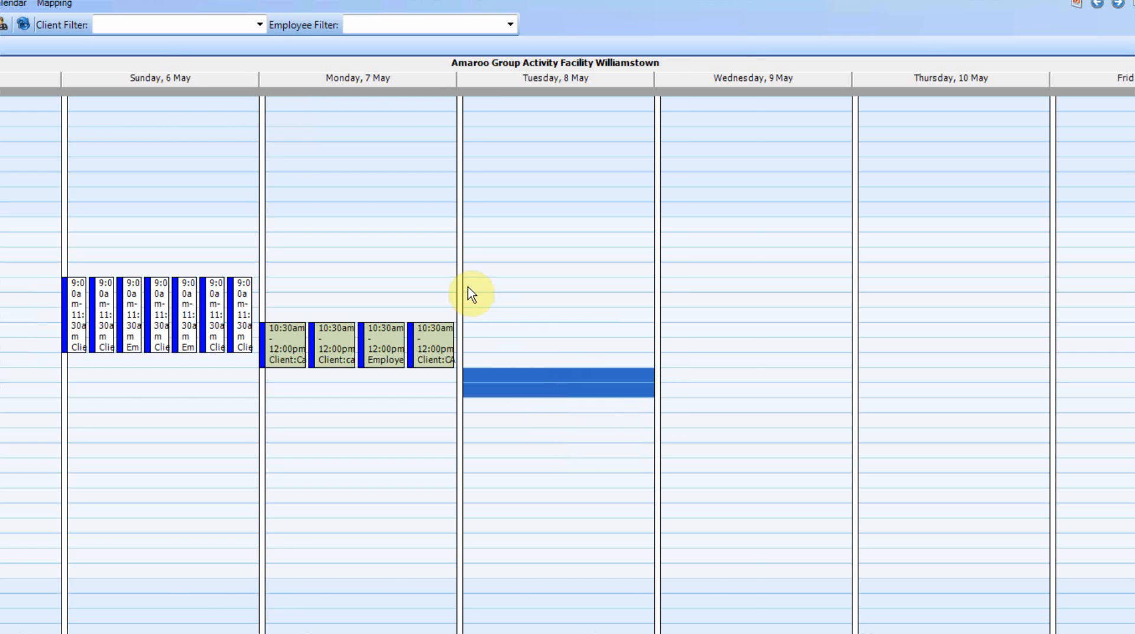
{"action": "left_click", "coordinate": [276, 156]}
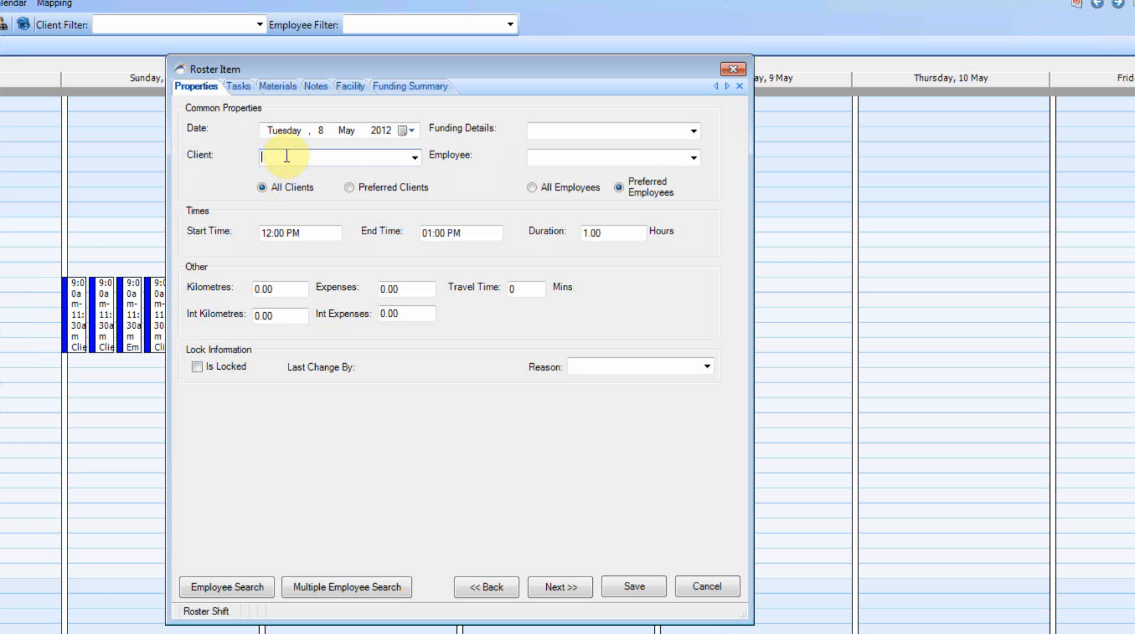
{"action": "type", "text": "G"}
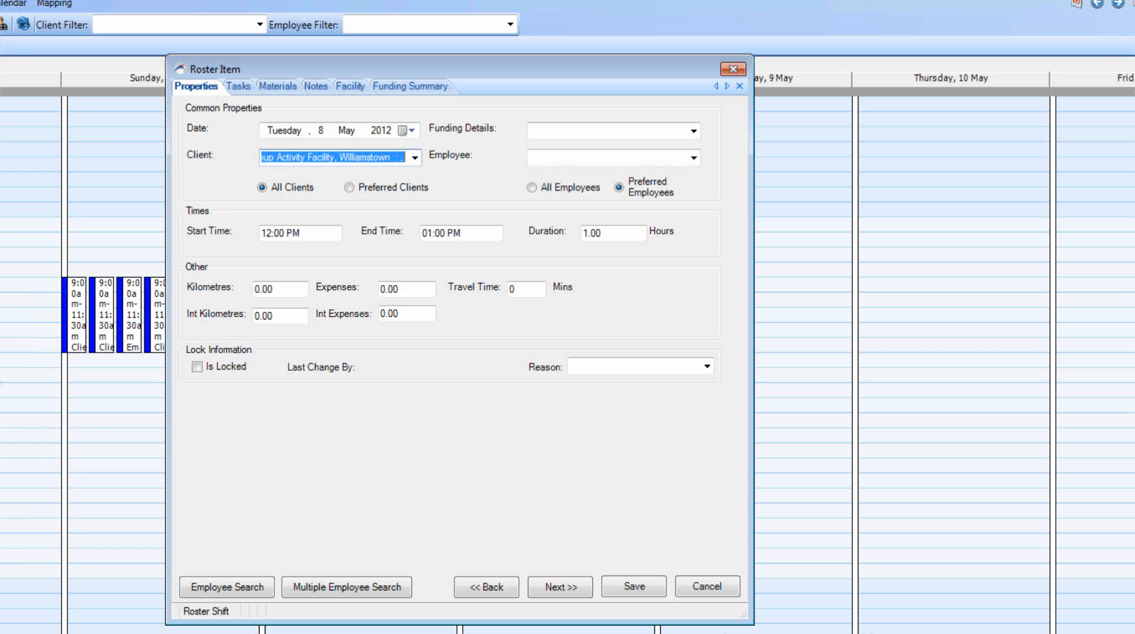
Set the Tuesday shift's funding to Day Program Standard Indirect, Amaroo Day Program (Mind), and assign one preferred employee
{"action": "left_click", "coordinate": [694, 131]}
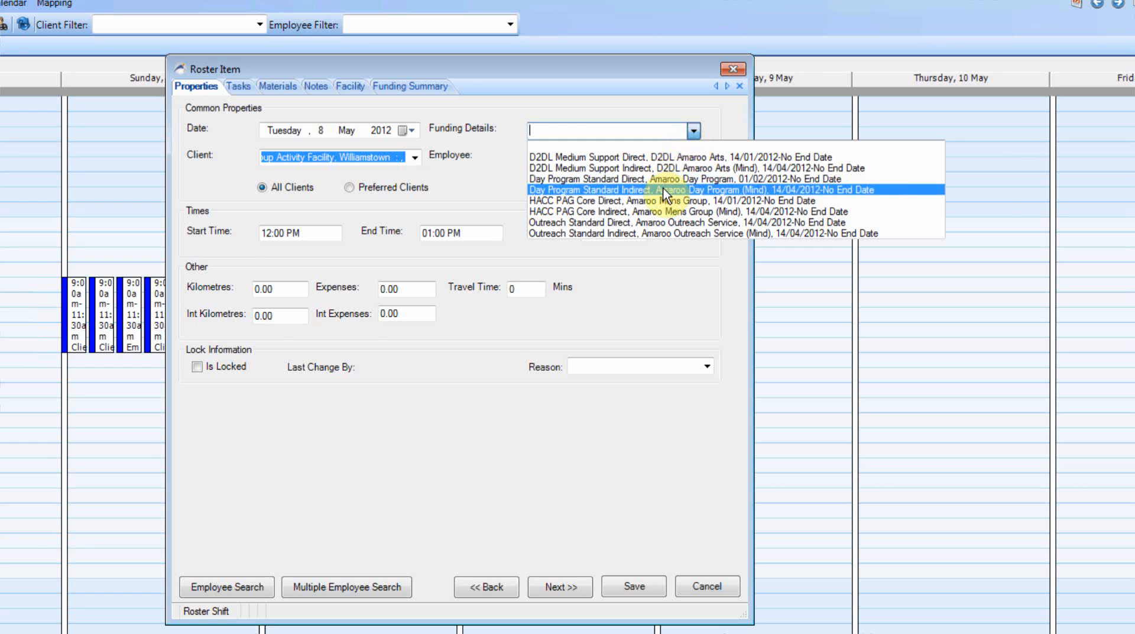
{"action": "left_click", "coordinate": [665, 192]}
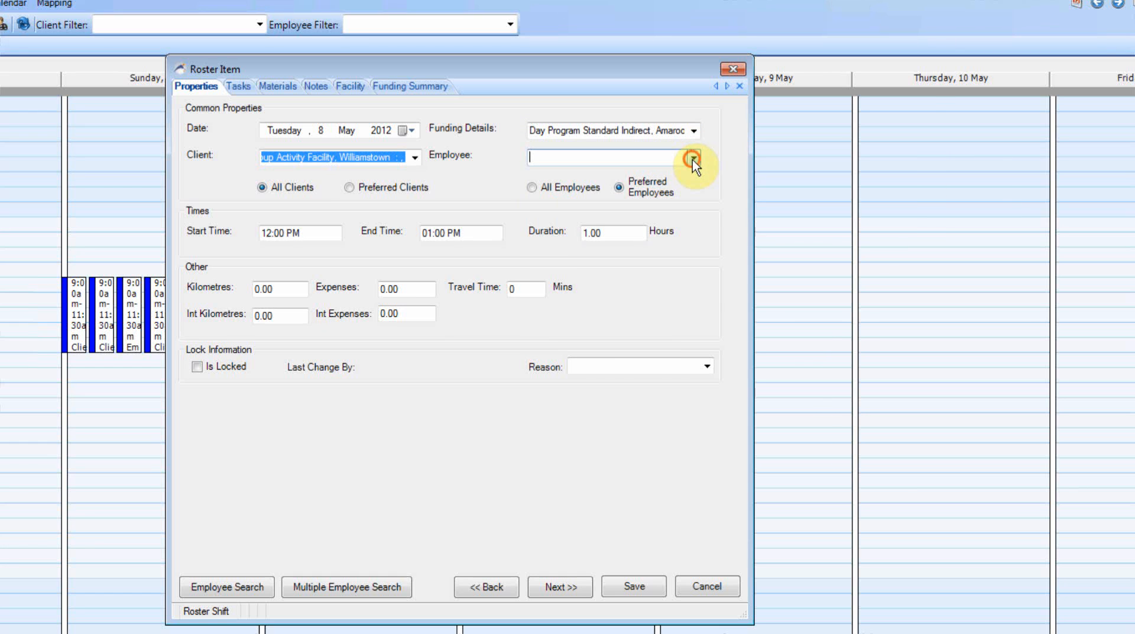
{"action": "left_click", "coordinate": [694, 158]}
{"action": "left_click", "coordinate": [583, 249]}
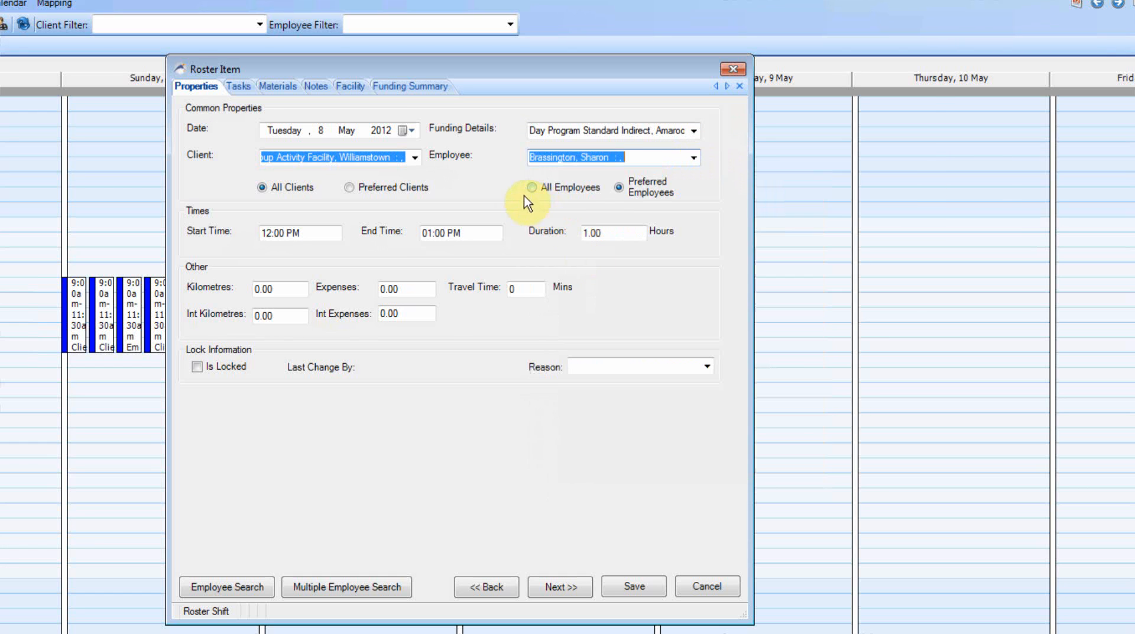
Select the Meetings task for the Tuesday shift with 100% indirect support
{"action": "left_click", "coordinate": [240, 87]}
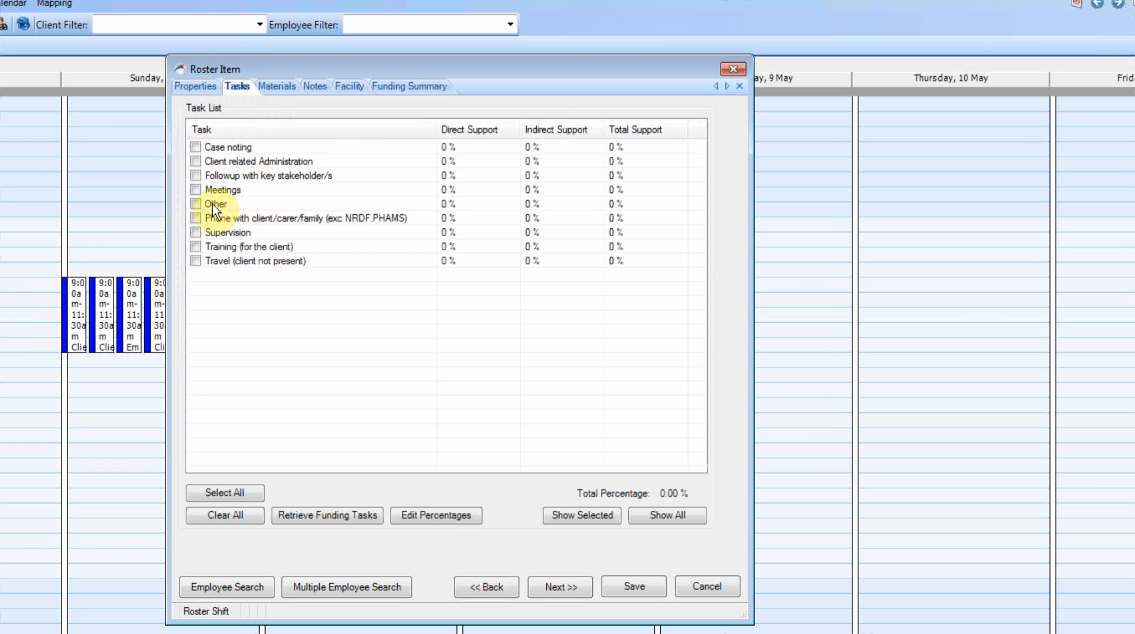
{"action": "left_click", "coordinate": [196, 190]}
{"action": "double_click", "coordinate": [482, 366]}
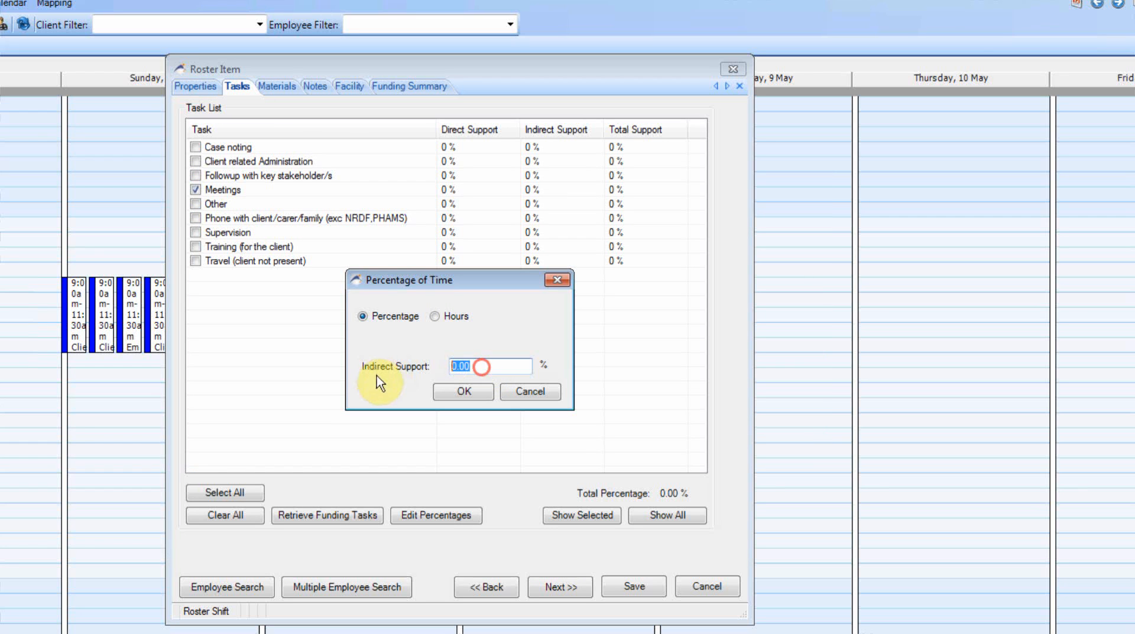
{"action": "type", "text": "100"}
{"action": "left_click", "coordinate": [461, 391]}
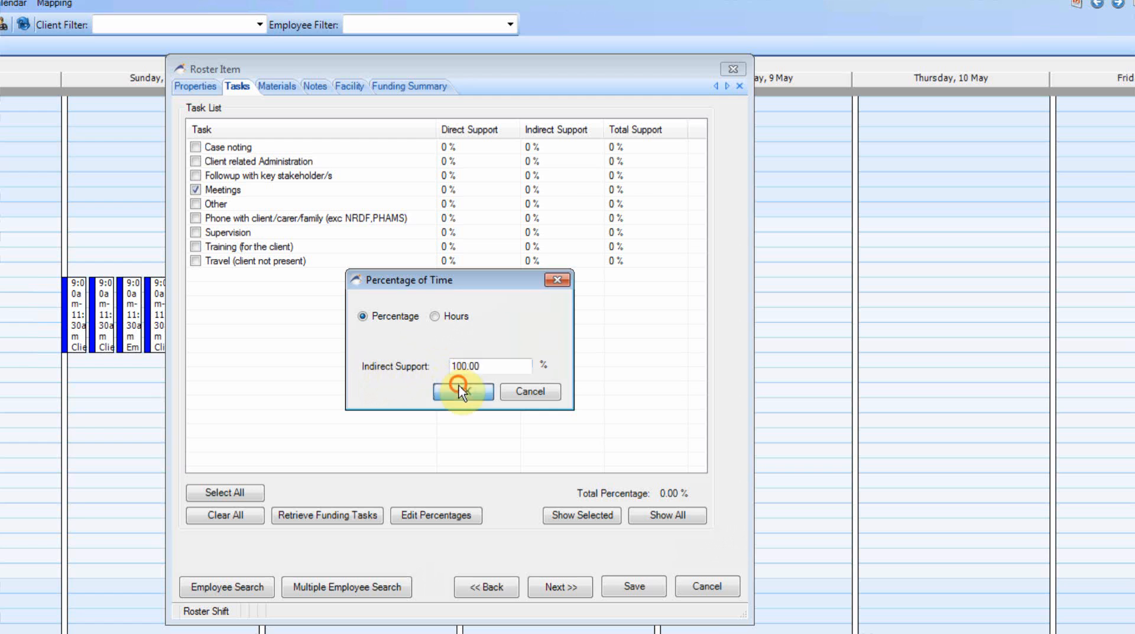
Set the Tuesday shift's facility activity to Handover Meetings
{"action": "left_click", "coordinate": [349, 86]}
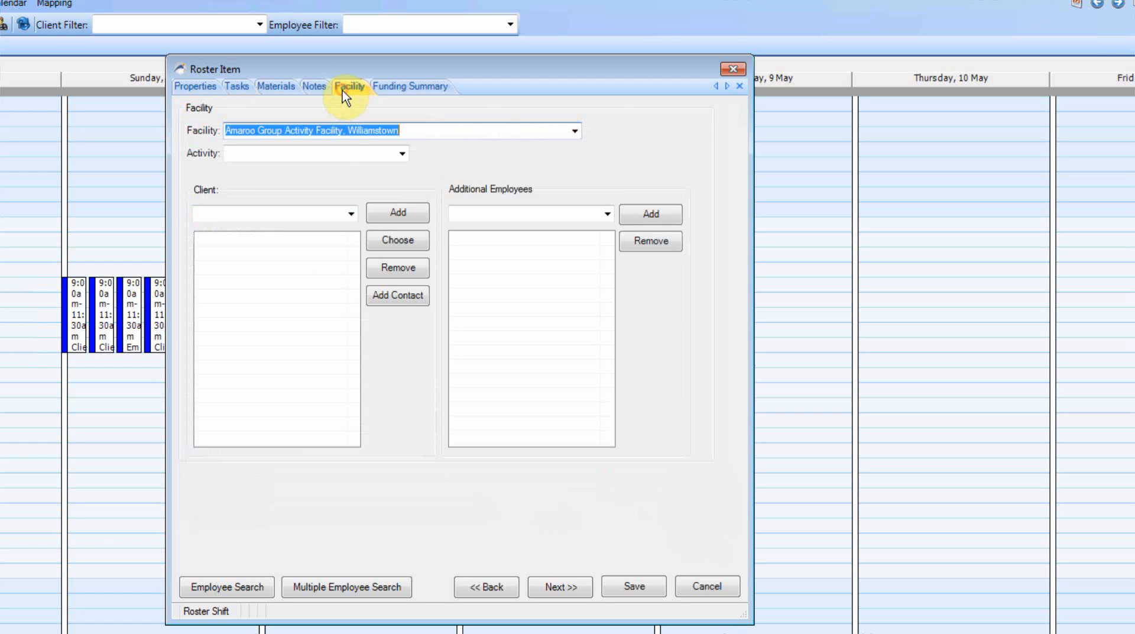
{"action": "left_click", "coordinate": [403, 155]}
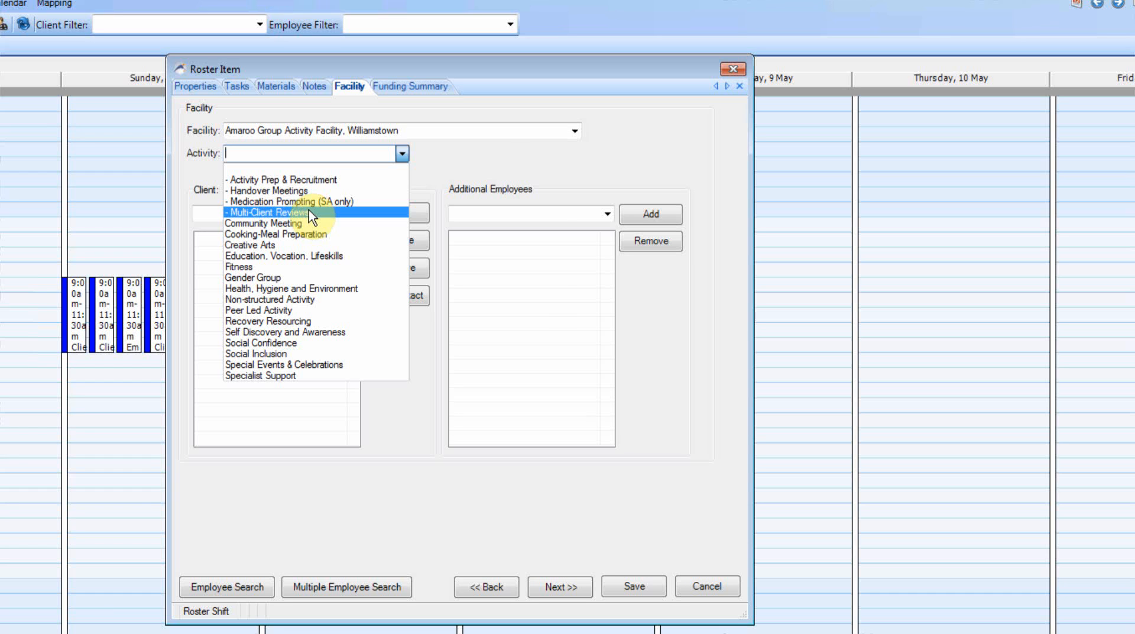
{"action": "left_click", "coordinate": [295, 191]}
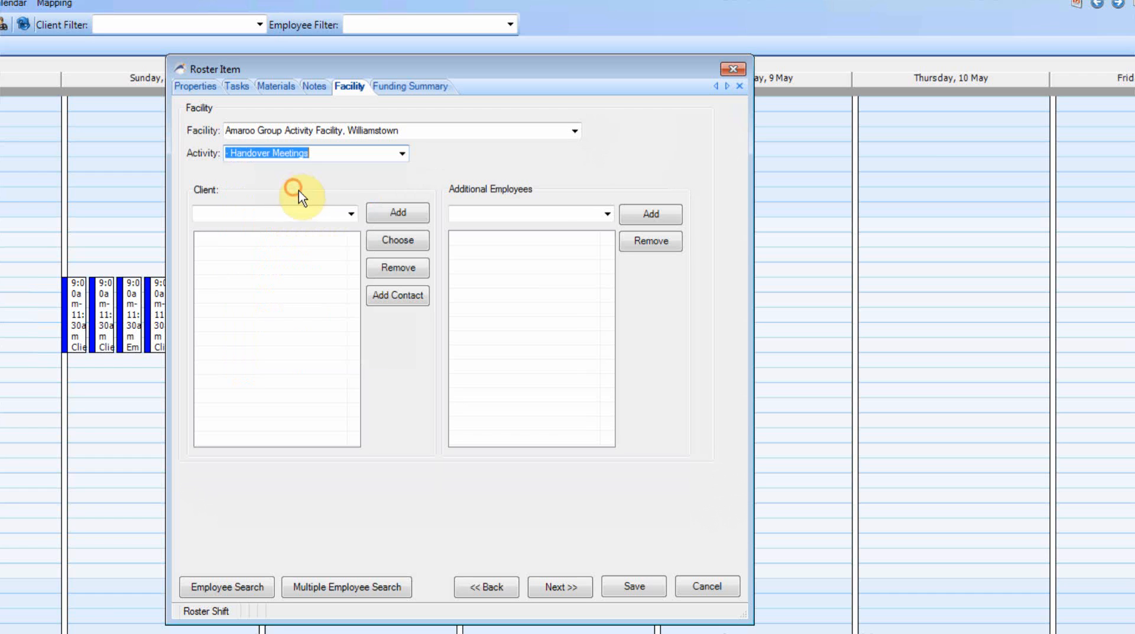
Add four clients to the Handover Meetings activity, the fifth through eighth entries of the full client list
{"action": "left_click", "coordinate": [407, 245]}
{"action": "left_click", "coordinate": [307, 308]}
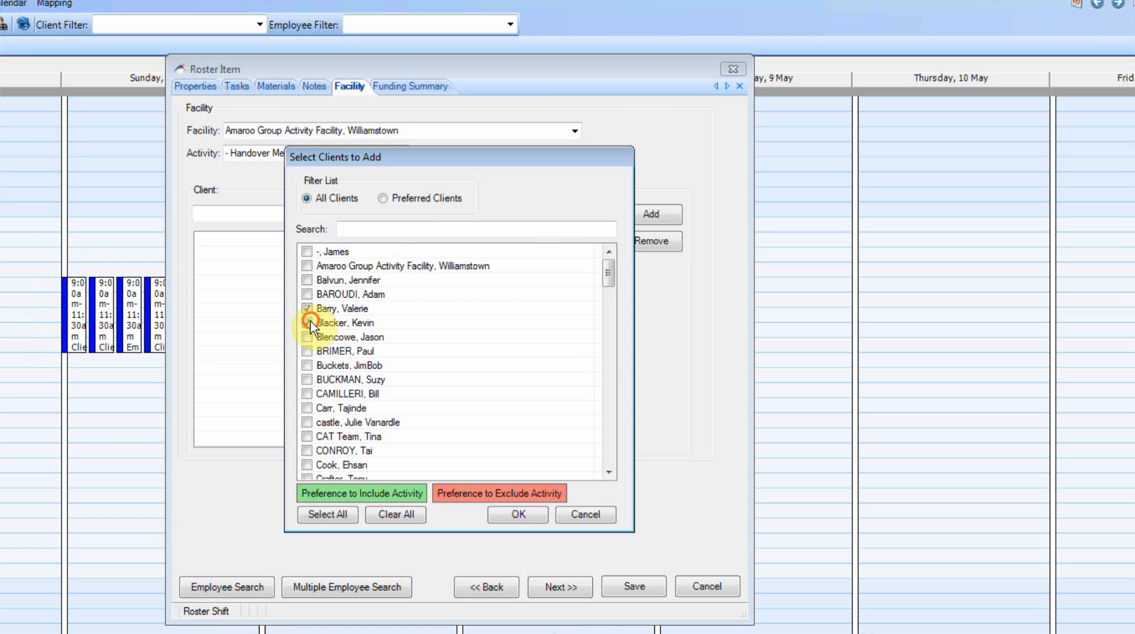
{"action": "left_click", "coordinate": [518, 513]}
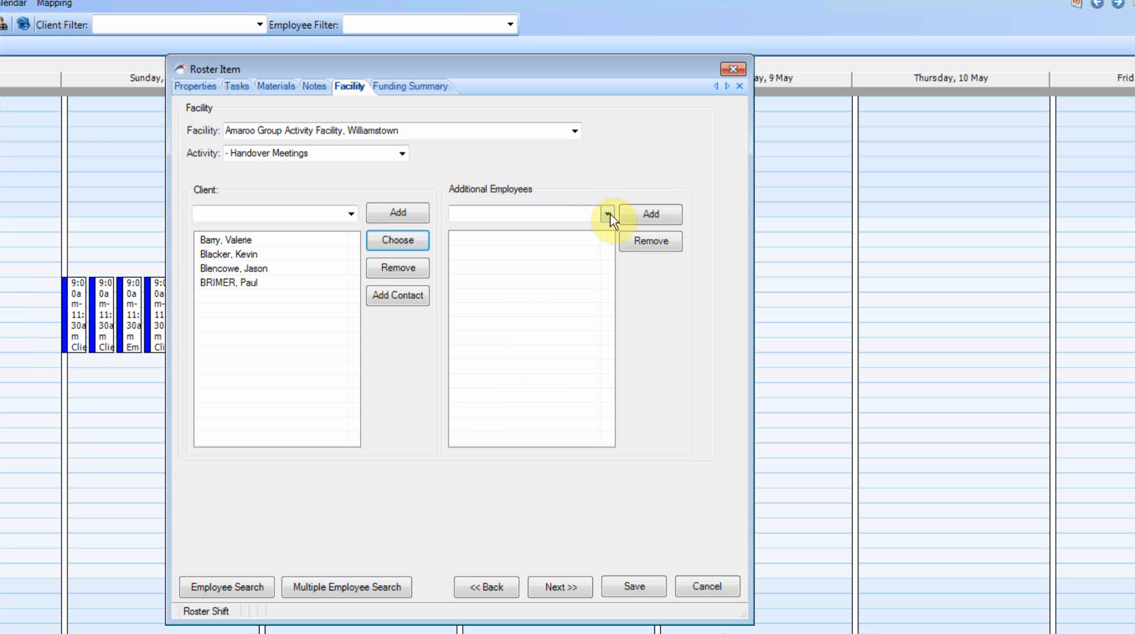
Add the fourteenth and sixteenth entries of the employee list as additional employees and save the Tuesday 12:00 PM shift
{"action": "left_click", "coordinate": [603, 215]}
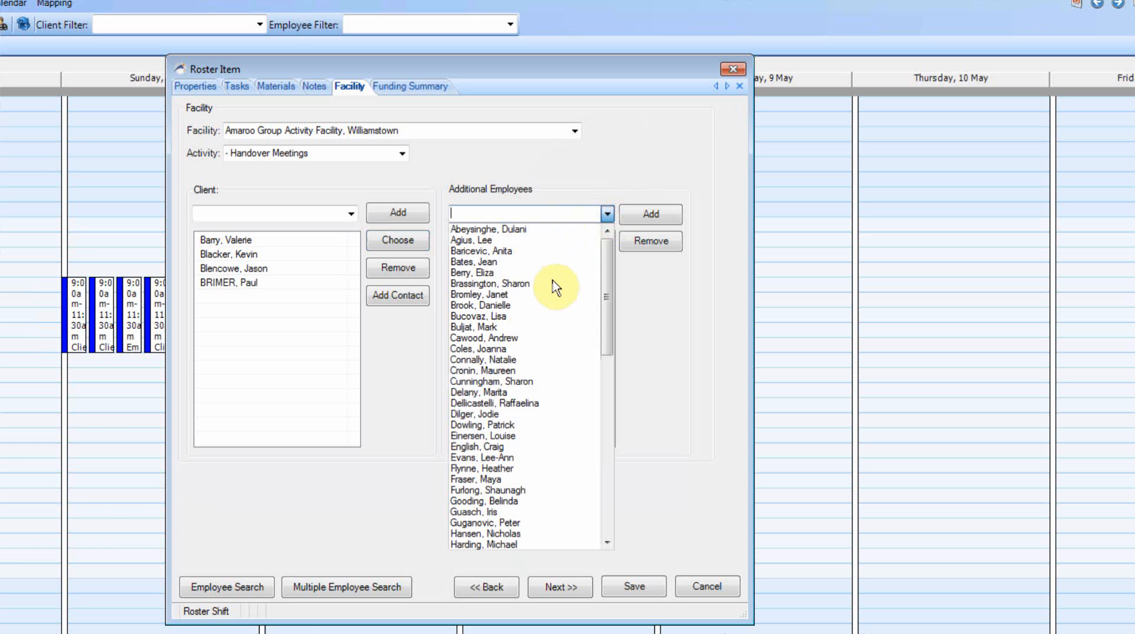
{"action": "left_click", "coordinate": [492, 370]}
{"action": "left_click", "coordinate": [648, 218]}
{"action": "left_click", "coordinate": [607, 214]}
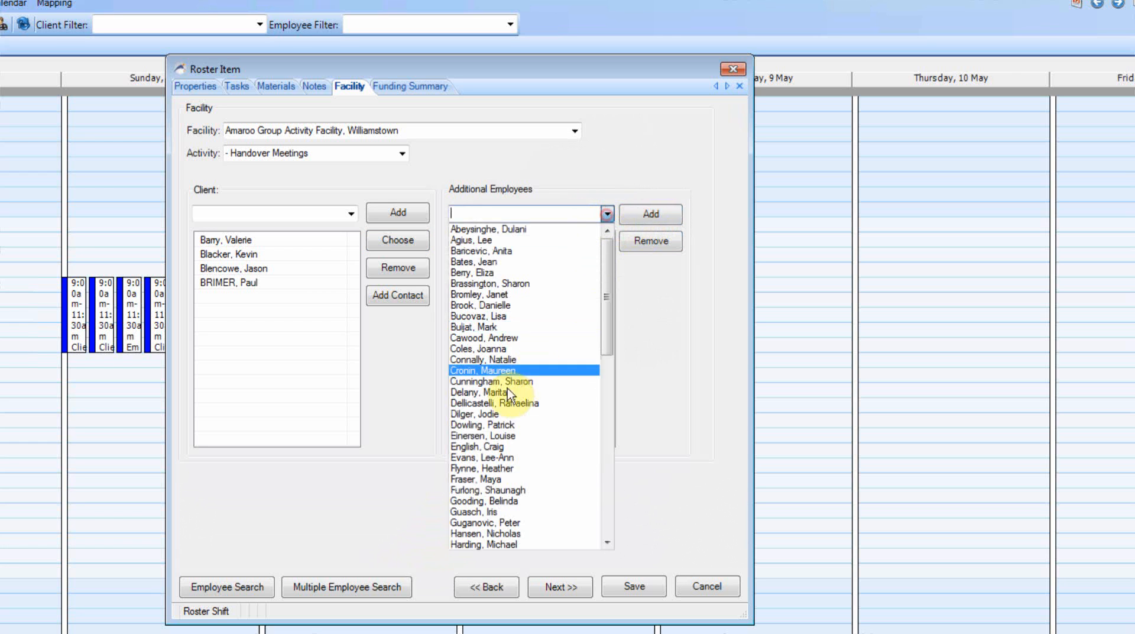
{"action": "left_click", "coordinate": [504, 389]}
{"action": "left_click", "coordinate": [648, 213]}
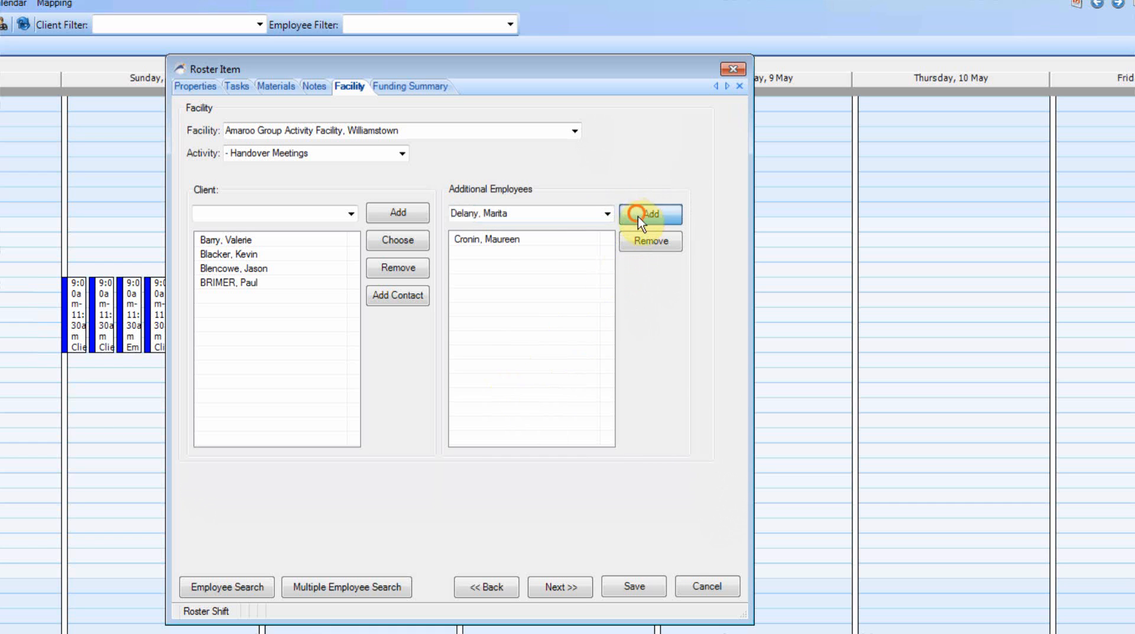
{"action": "left_click", "coordinate": [629, 582]}
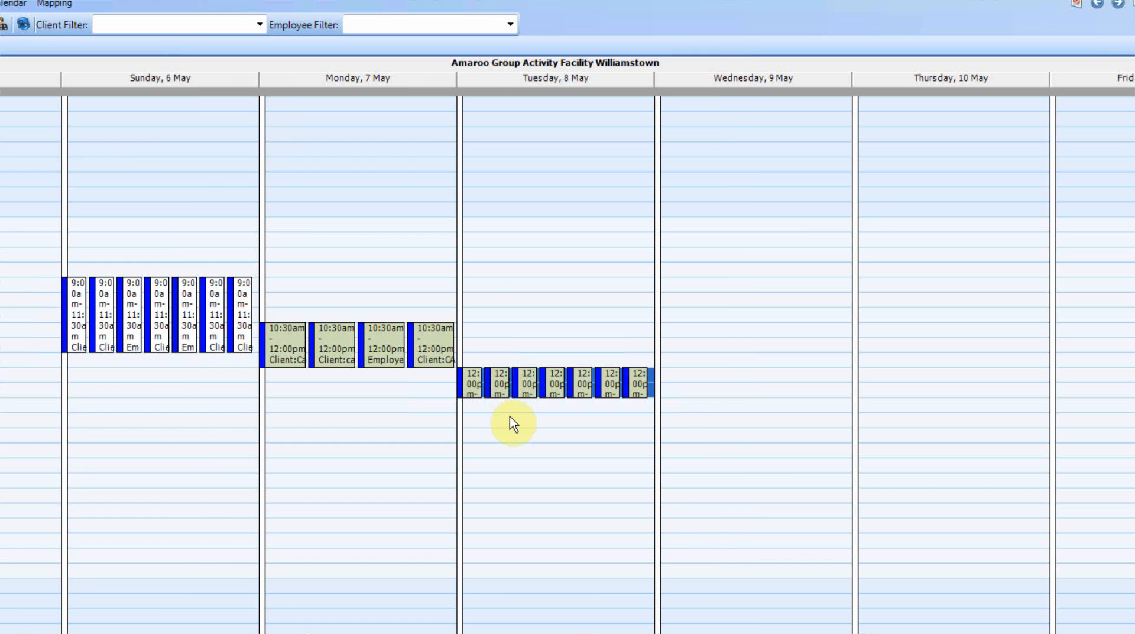
Create a new shift on Tuesday 8 May from 2:00 PM to 3:00 PM with the Amaroo Group Activity Facility, Williamstown, as client
{"action": "left_click", "coordinate": [585, 435]}
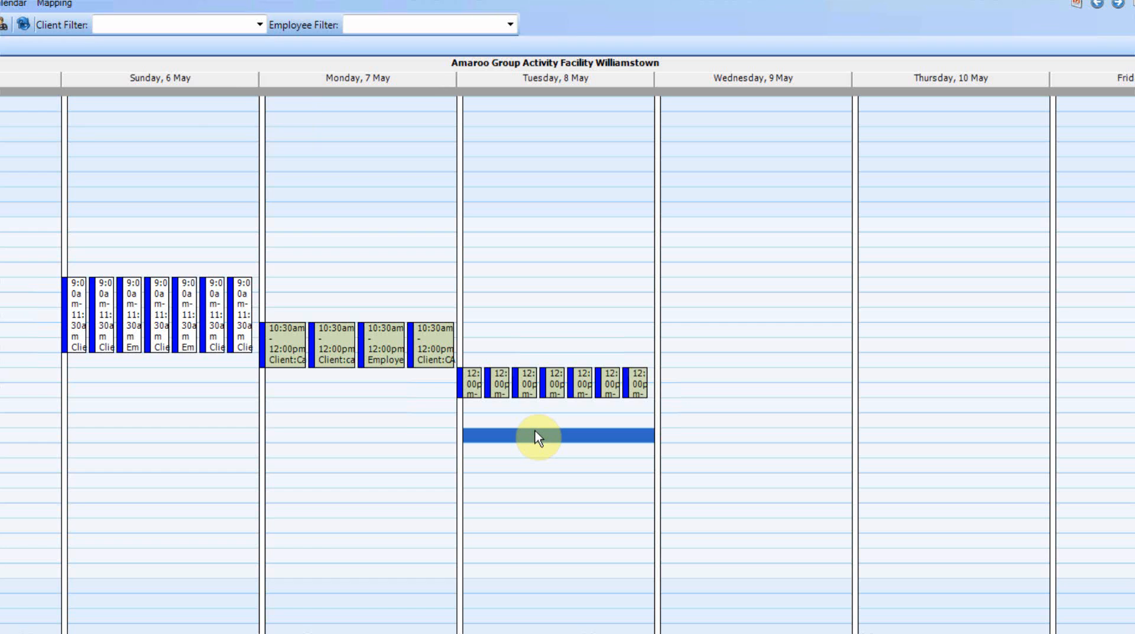
{"action": "mouse_move", "coordinate": [536, 437]}
{"action": "left_mouse_down"}
{"action": "mouse_move", "coordinate": [540, 457]}
{"action": "mouse_move", "coordinate": [548, 443]}
{"action": "left_mouse_up"}
{"action": "right_click", "coordinate": [551, 439]}
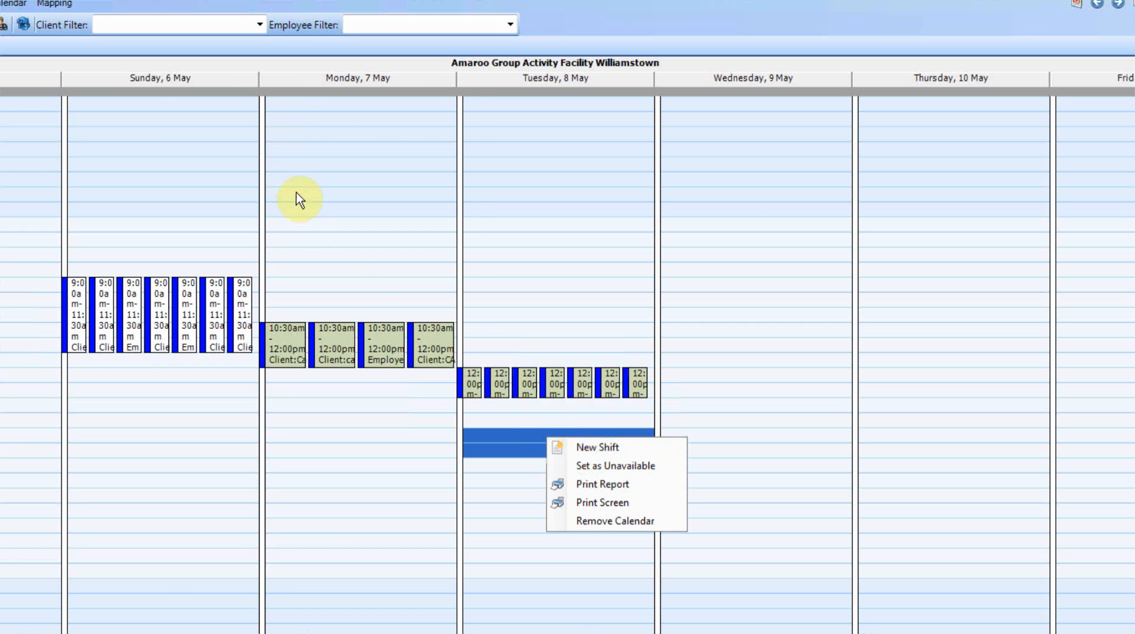
{"action": "left_click", "coordinate": [322, 157]}
{"action": "type", "text": "a"}
{"action": "type", "text": "d"}
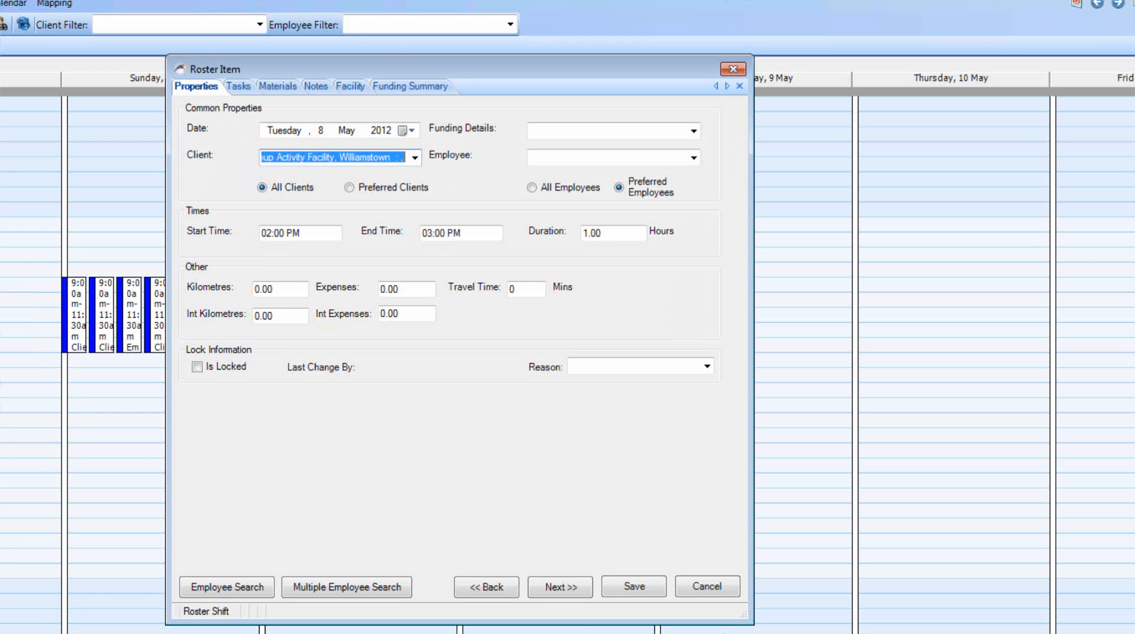
Set the 2:00 PM shift's funding to Day Program Standard Indirect, Amaroo Day Program (Mind), and assign the seventh preferred employee
{"action": "left_click", "coordinate": [692, 131]}
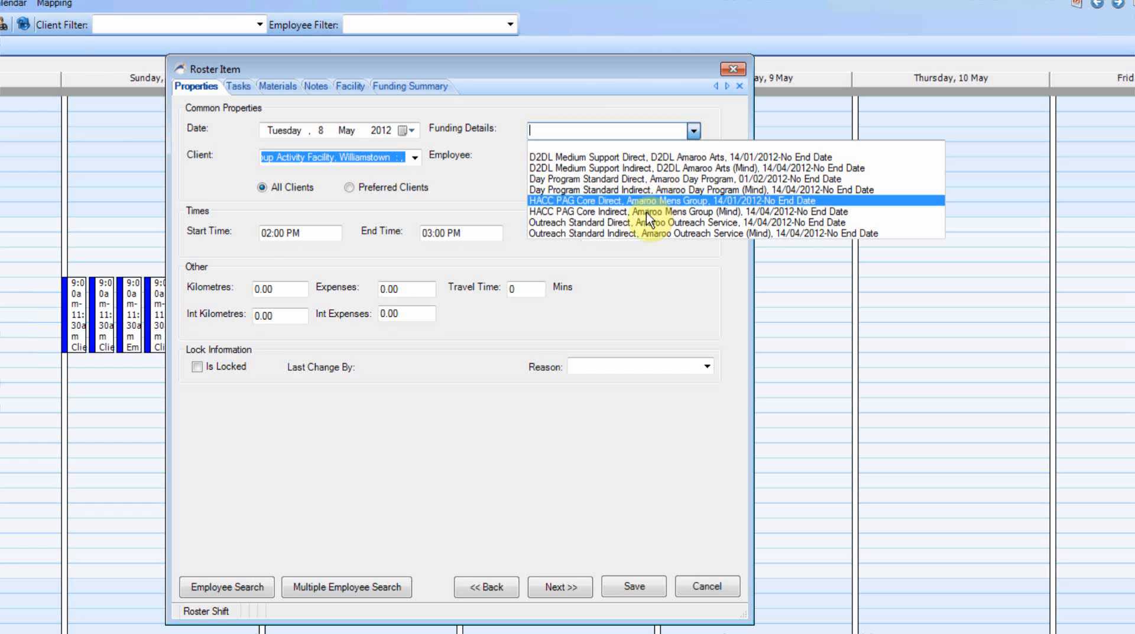
{"action": "left_click", "coordinate": [643, 189]}
{"action": "left_click", "coordinate": [693, 157]}
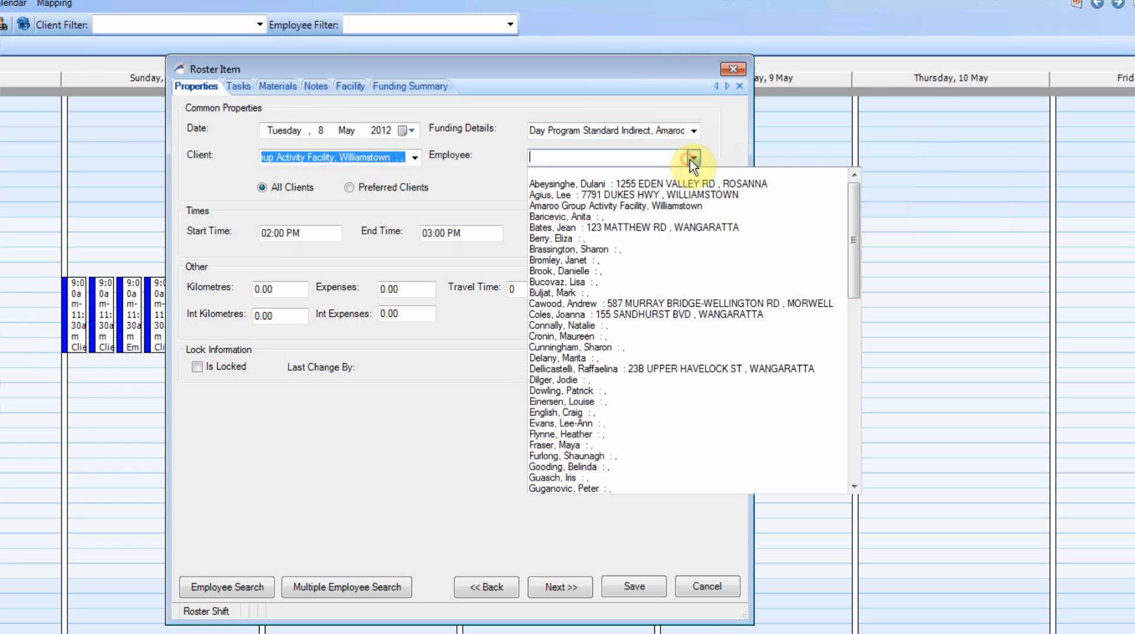
{"action": "left_click", "coordinate": [573, 249]}
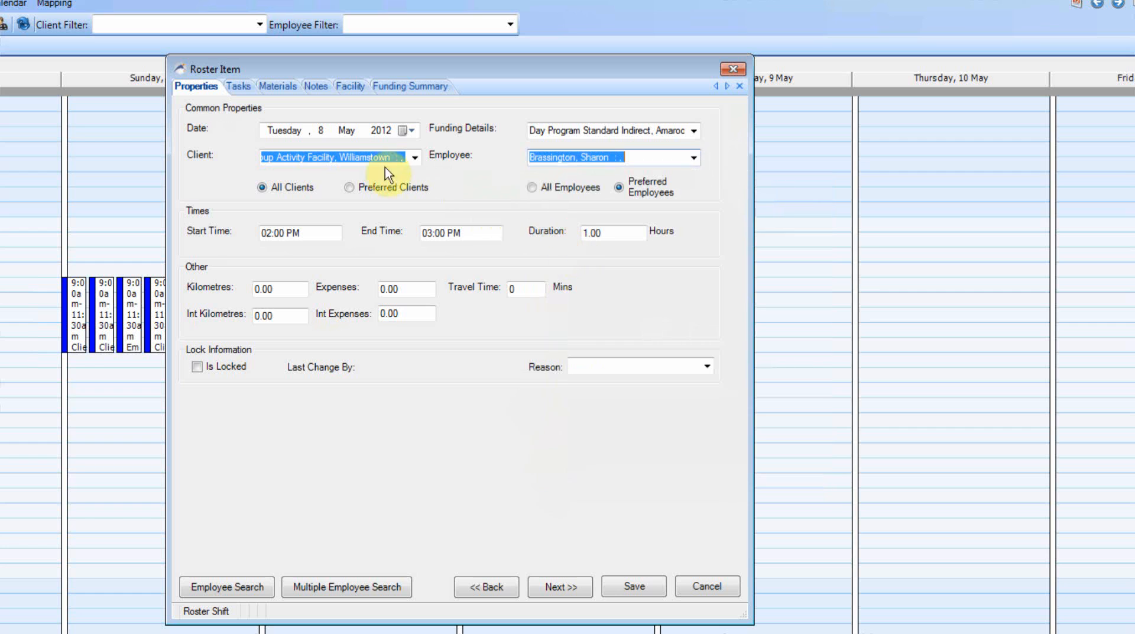
Select the Meetings task for the 2:00 PM shift with 100% indirect support
{"action": "left_click", "coordinate": [238, 86]}
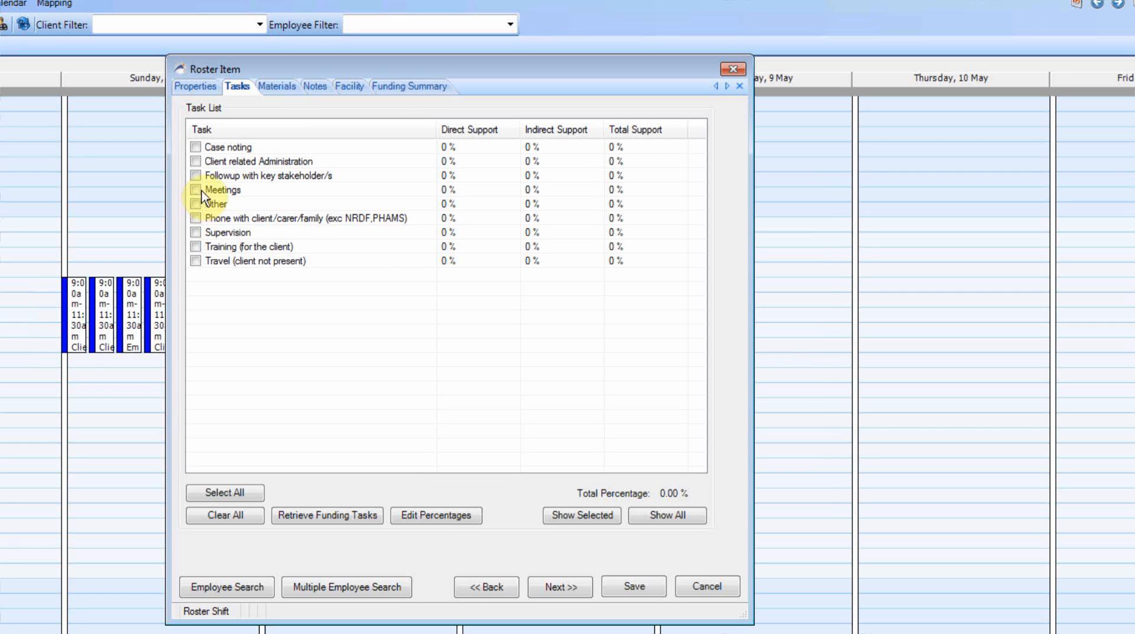
{"action": "left_click", "coordinate": [204, 190]}
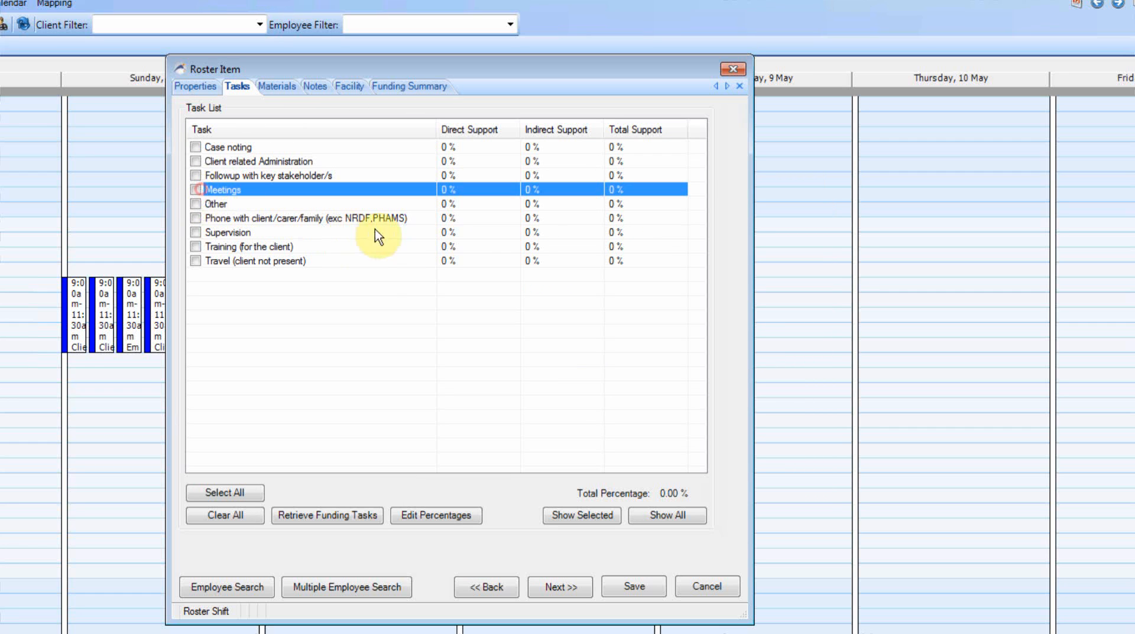
{"action": "left_click", "coordinate": [196, 190]}
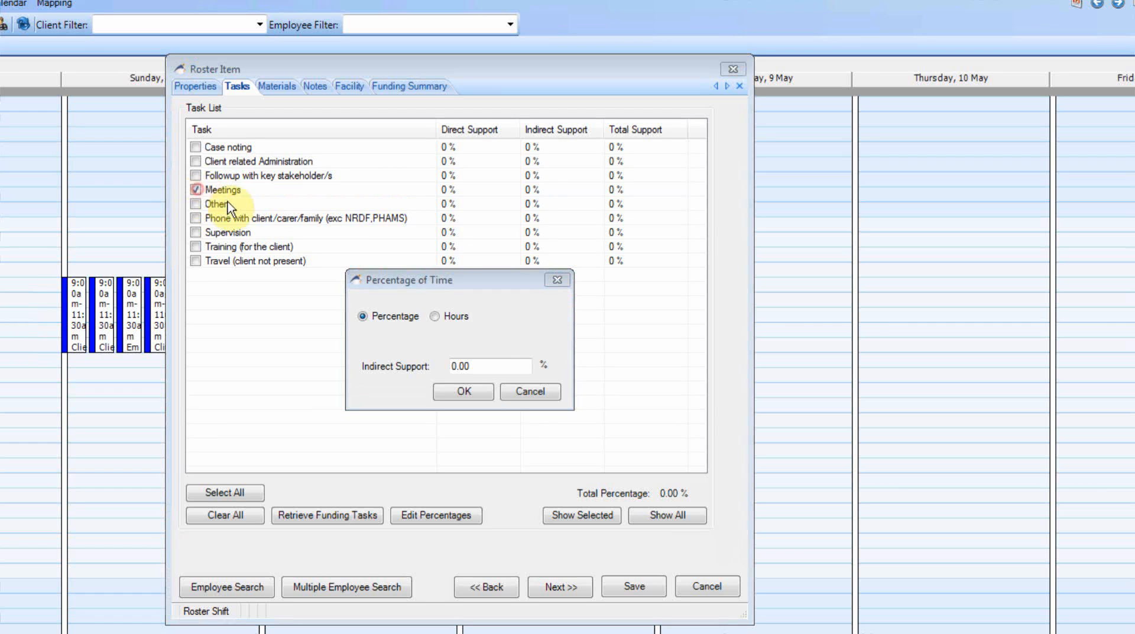
{"action": "double_click", "coordinate": [480, 368]}
{"action": "type", "text": "100"}
{"action": "left_click", "coordinate": [464, 391]}
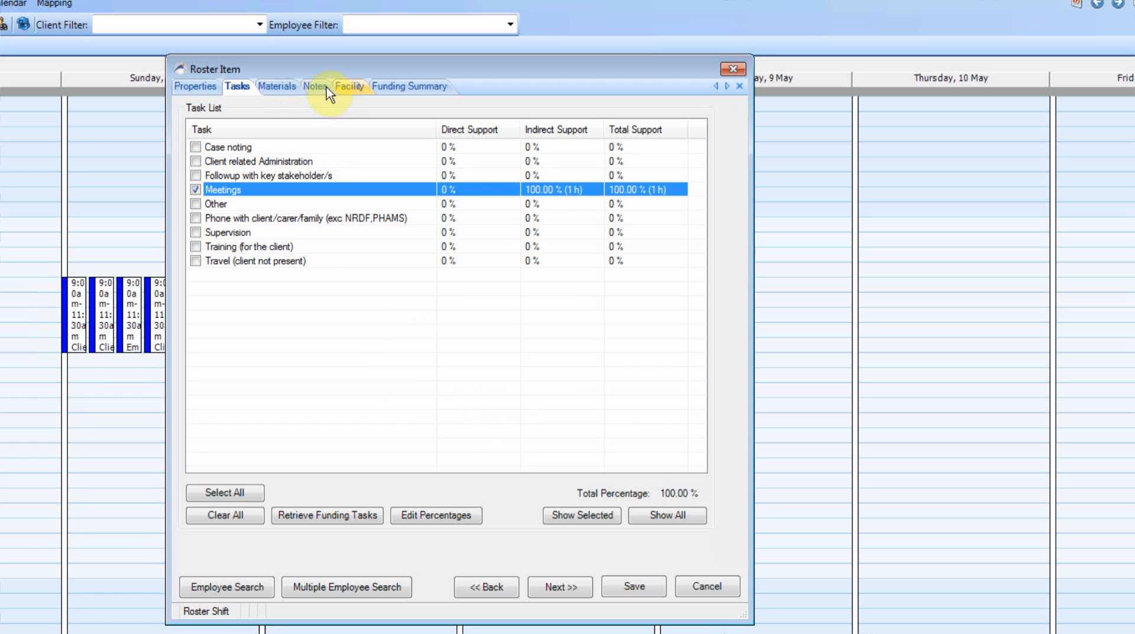
Set the 2:00 PM shift's facility activity to Handover Meetings and add the fifth and sixth clients of the full client list
{"action": "left_click", "coordinate": [349, 86]}
{"action": "left_click", "coordinate": [402, 154]}
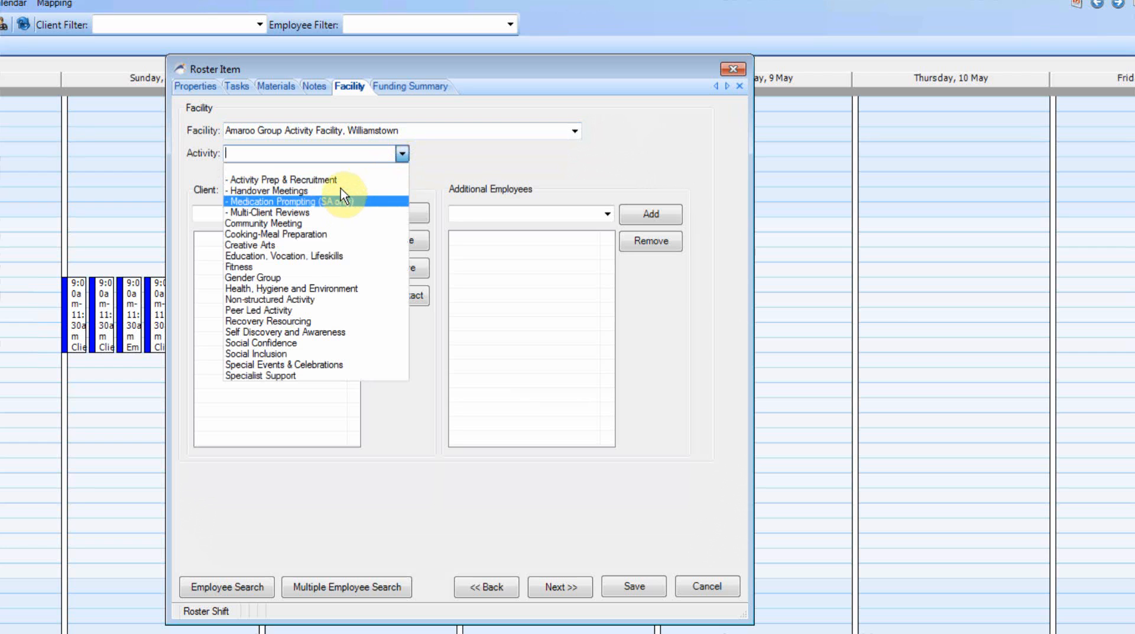
{"action": "left_click", "coordinate": [340, 189]}
{"action": "left_click", "coordinate": [391, 243]}
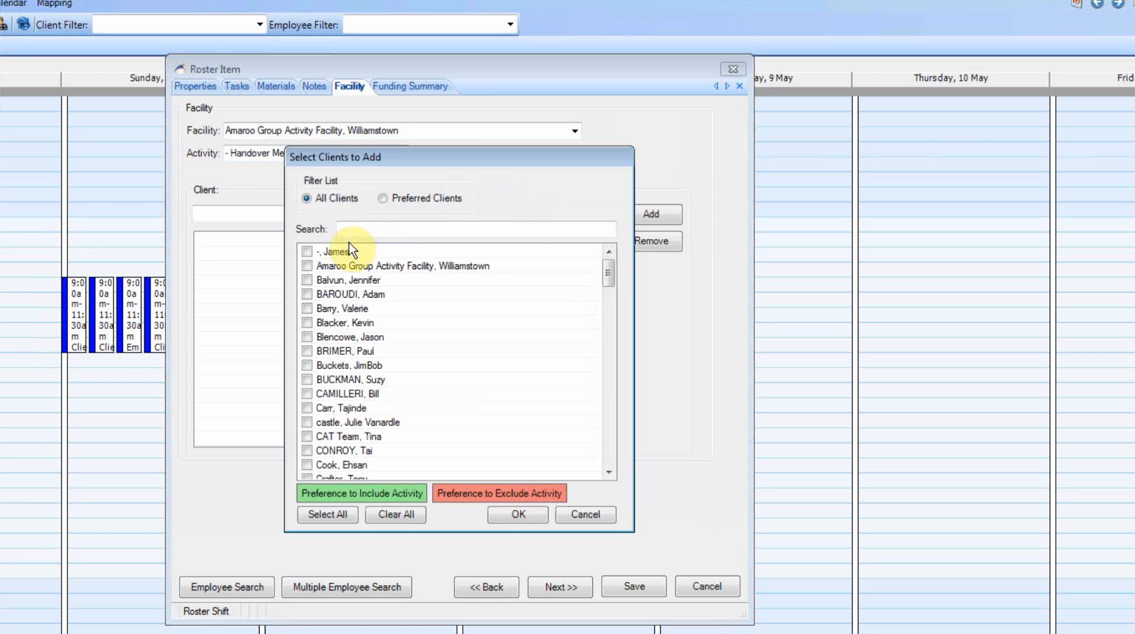
{"action": "left_click", "coordinate": [307, 308]}
{"action": "left_click", "coordinate": [306, 323]}
{"action": "left_click", "coordinate": [519, 514]}
Add the third, ninth and thirteenth entries of the employee list as additional employees and save the 2:00 PM shift
{"action": "left_click", "coordinate": [603, 215]}
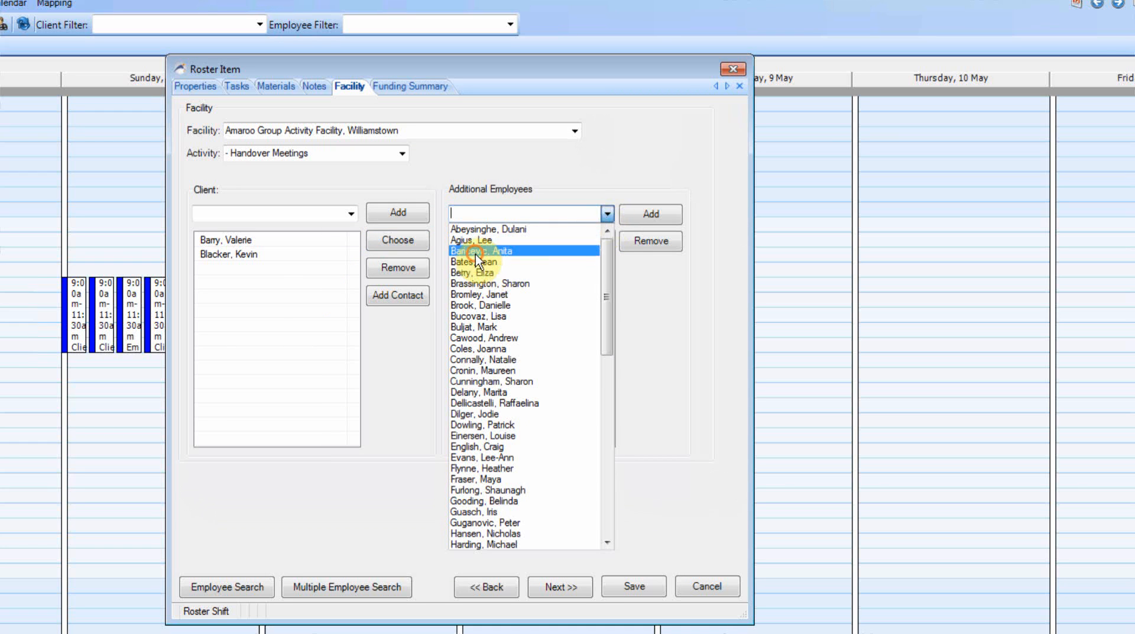
{"action": "left_click", "coordinate": [476, 251]}
{"action": "left_click", "coordinate": [641, 224]}
{"action": "left_click", "coordinate": [607, 214]}
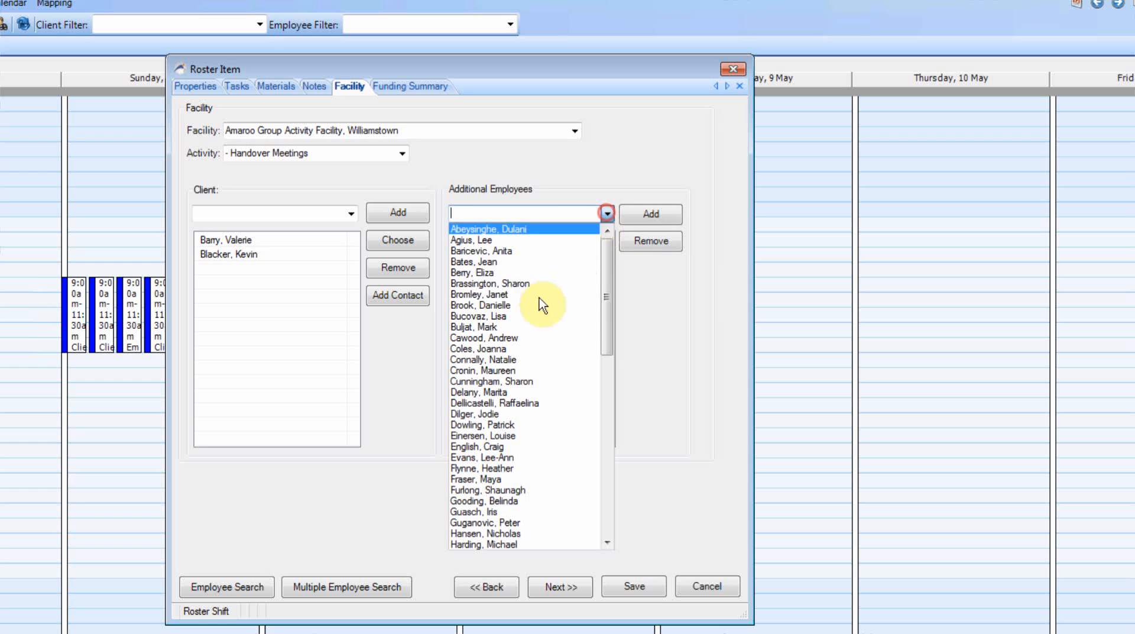
{"action": "left_click", "coordinate": [650, 214]}
{"action": "left_click", "coordinate": [608, 213]}
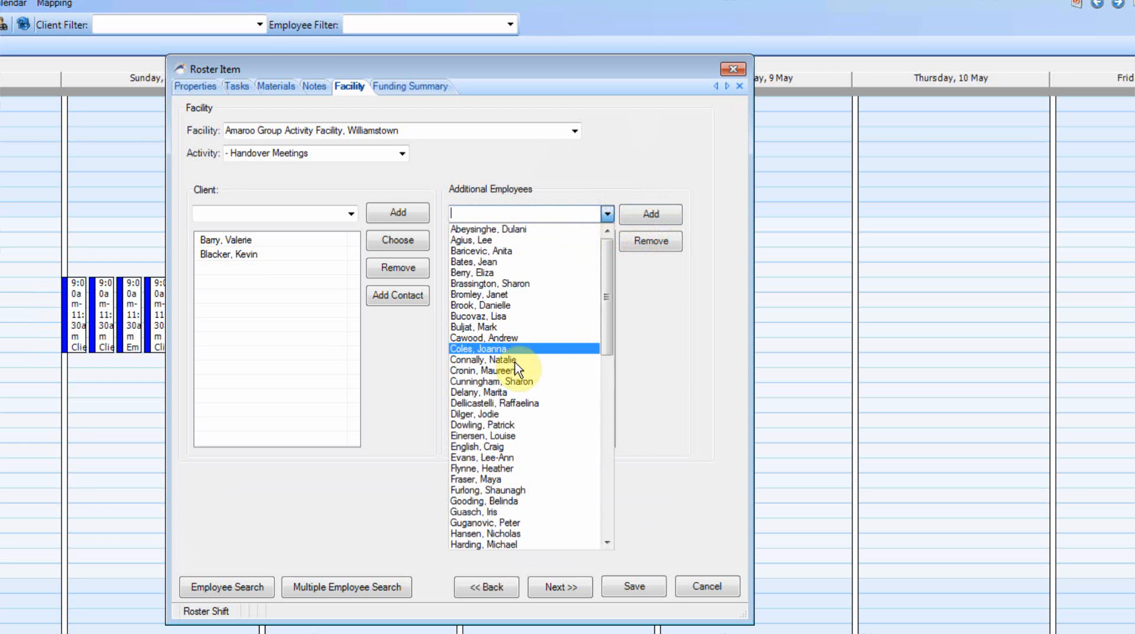
{"action": "left_click", "coordinate": [512, 355]}
{"action": "left_click", "coordinate": [649, 214]}
{"action": "left_click", "coordinate": [651, 215]}
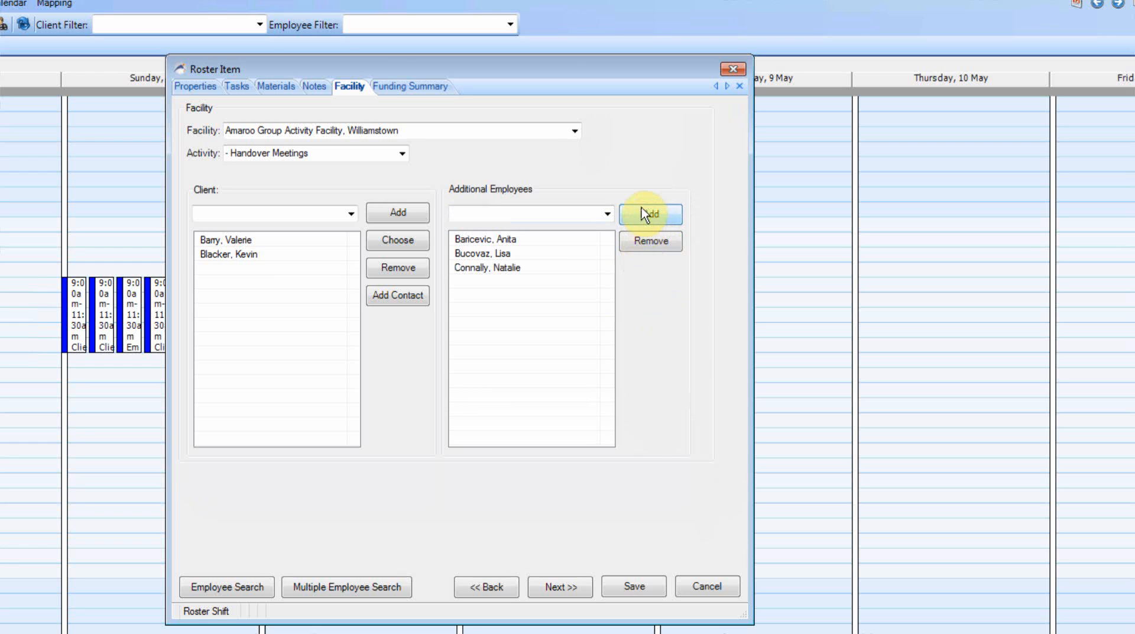
{"action": "left_click", "coordinate": [642, 592]}
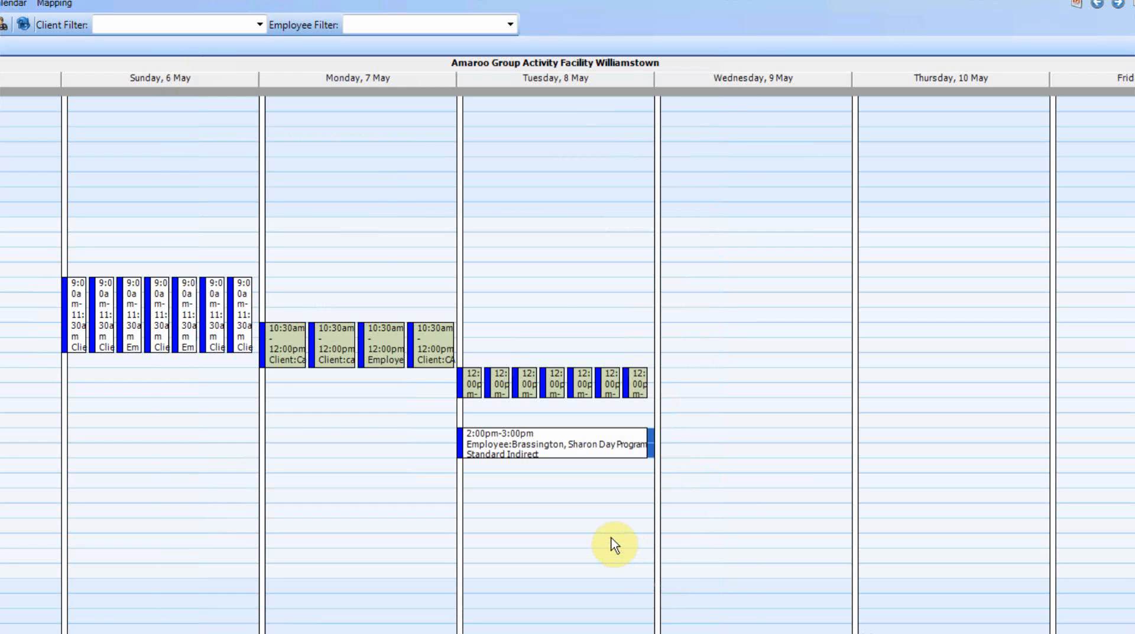
Create a new shift on Tuesday 8 May from 3:00 PM to 3:30 PM with the Amaroo Group Activity Facility, Williamstown, as client
{"action": "right_click", "coordinate": [495, 467]}
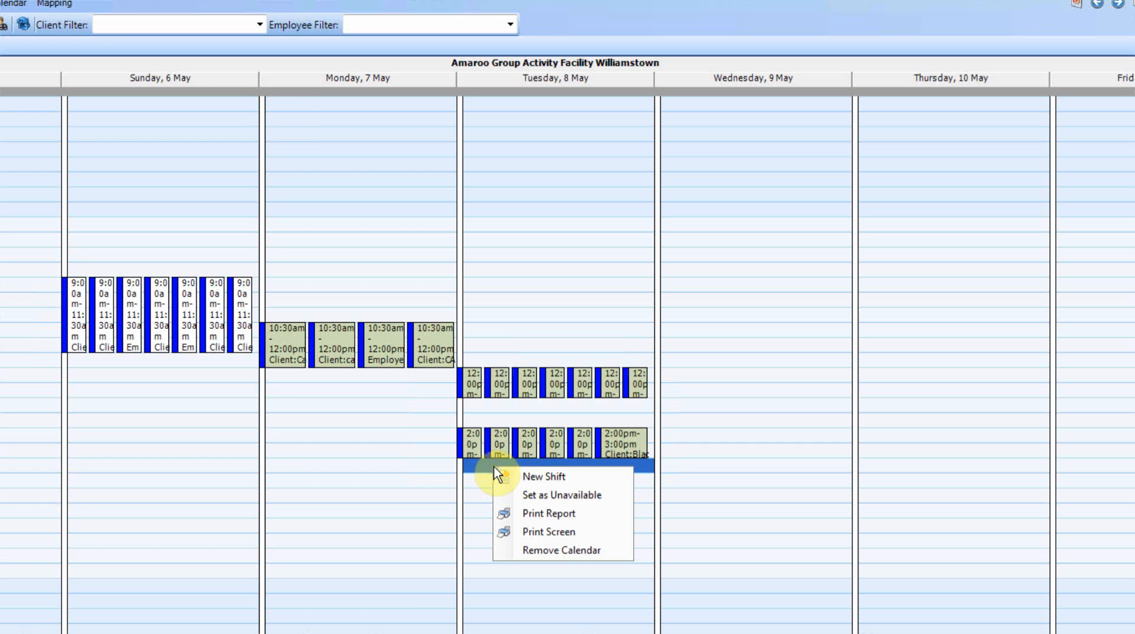
{"action": "left_click", "coordinate": [533, 476]}
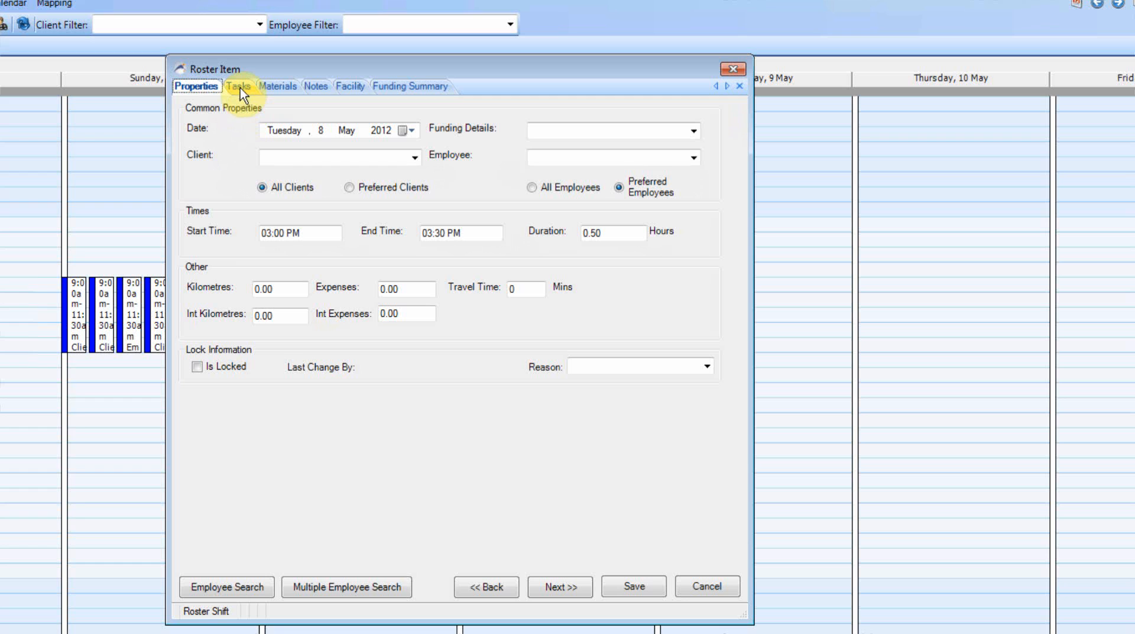
{"action": "left_click", "coordinate": [328, 156]}
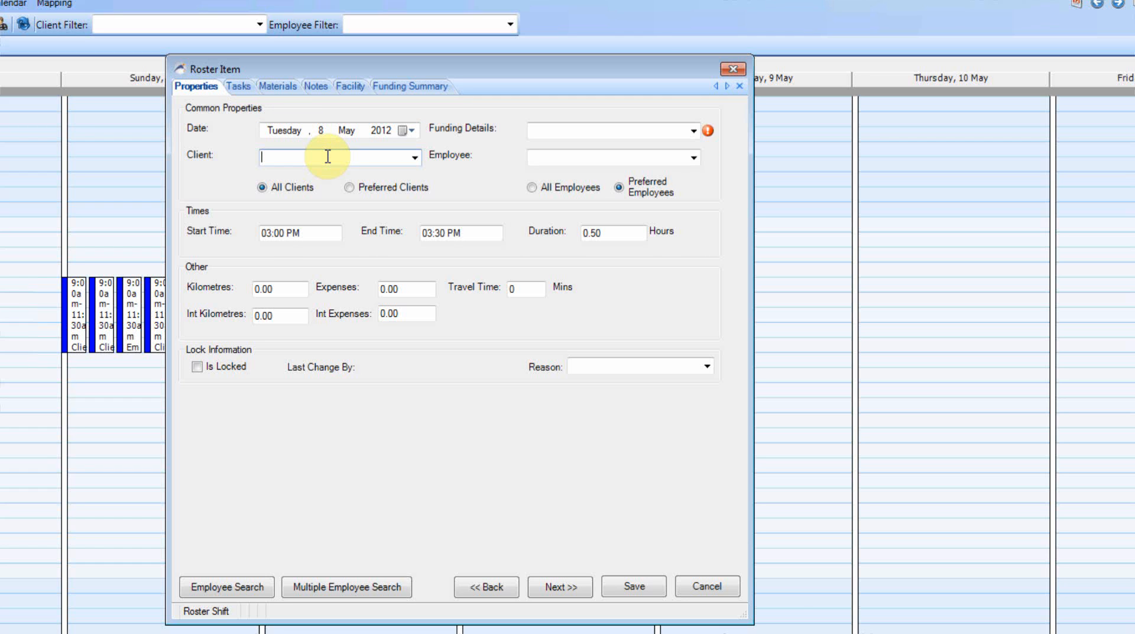
{"action": "key", "text": "Down"}
{"action": "key", "text": "Down"}
{"action": "key", "text": "Down"}
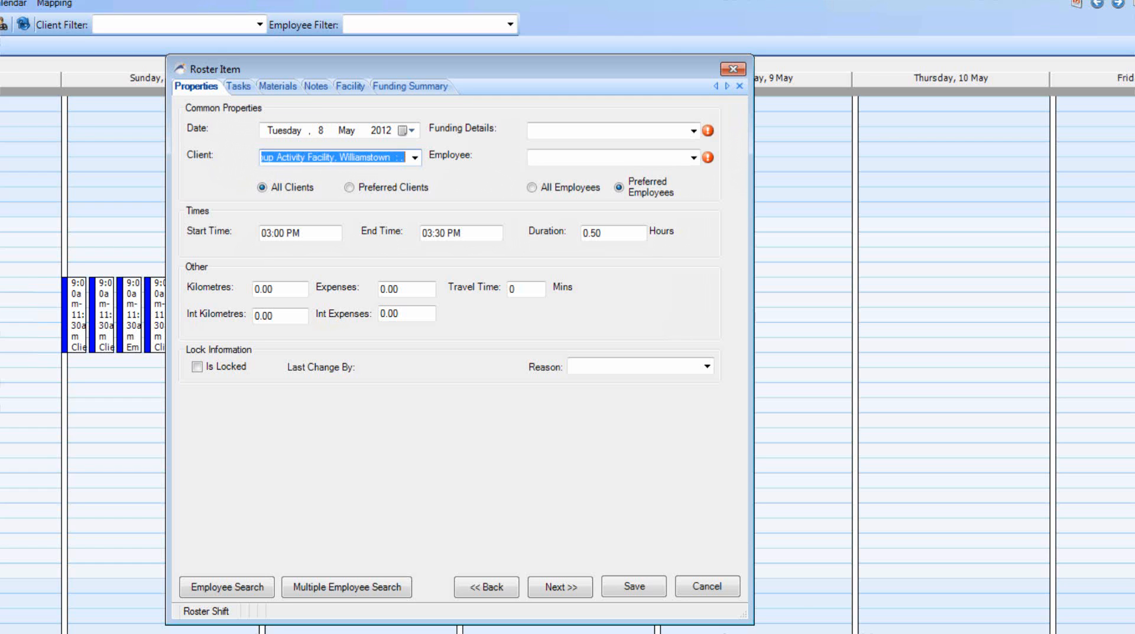
Set the 3:00 PM shift's funding to Day Program Standard Indirect, Amaroo Day Program (Mind), and assign the fourth preferred employee
{"action": "left_click", "coordinate": [694, 130]}
{"action": "left_click", "coordinate": [692, 188]}
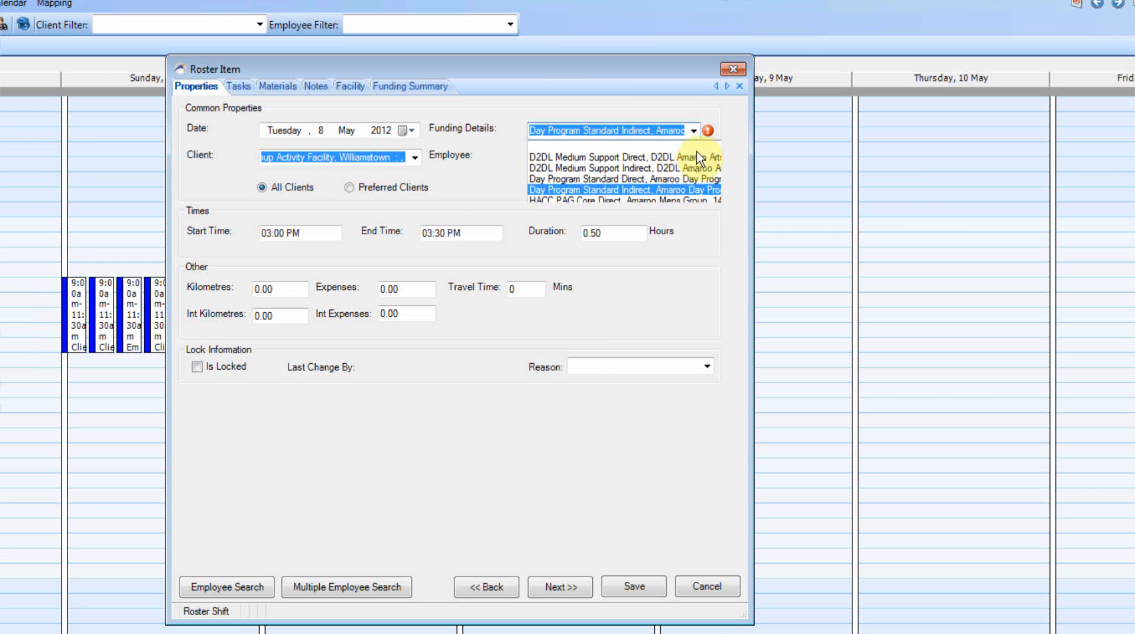
{"action": "left_click", "coordinate": [694, 158]}
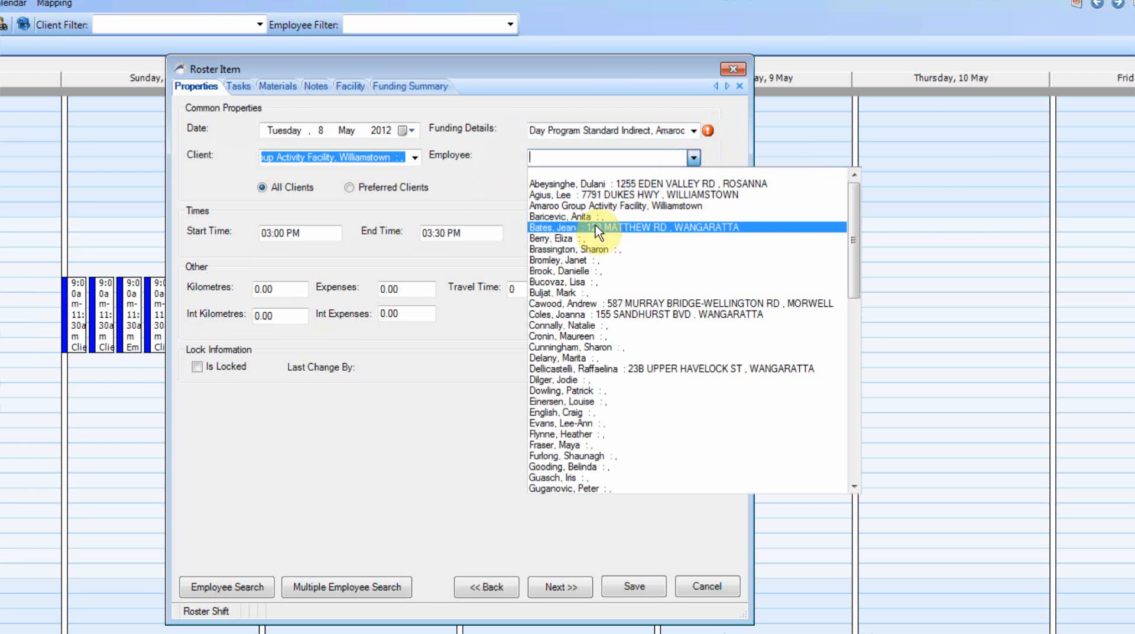
{"action": "left_click", "coordinate": [587, 215]}
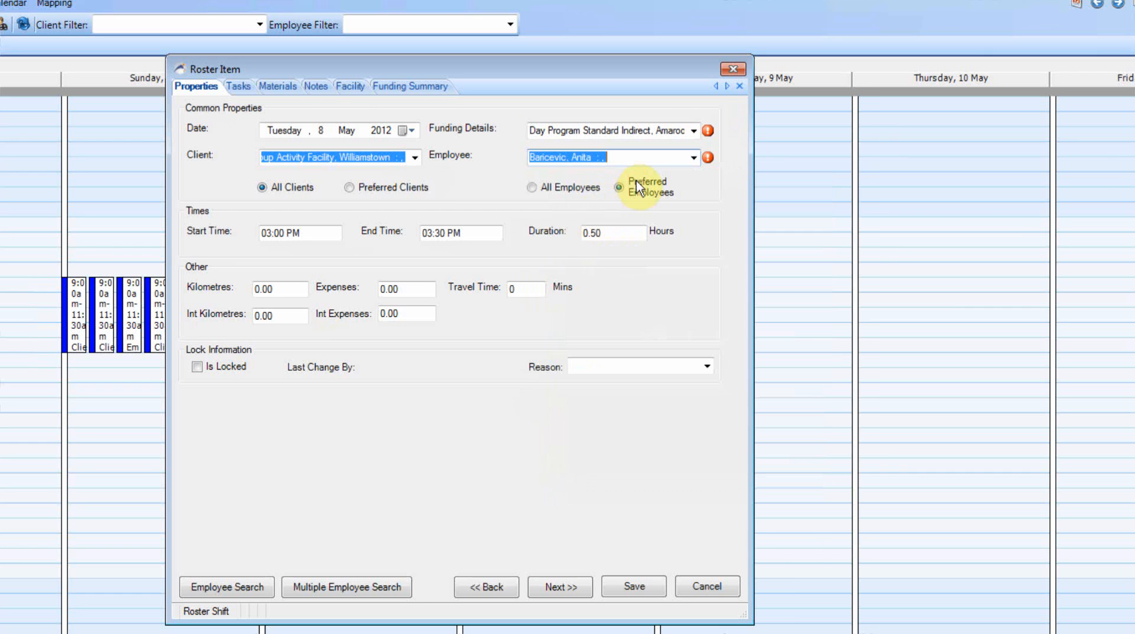
Select the Meetings task for the 3:00 PM shift with 100% indirect support
{"action": "left_click", "coordinate": [244, 88]}
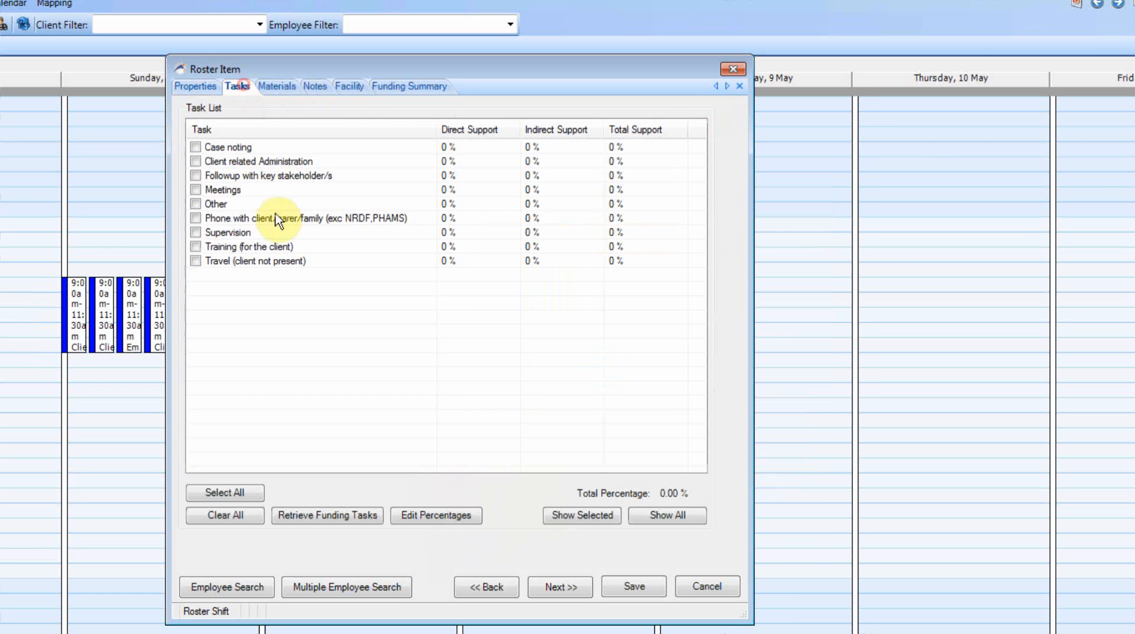
{"action": "left_click", "coordinate": [213, 189]}
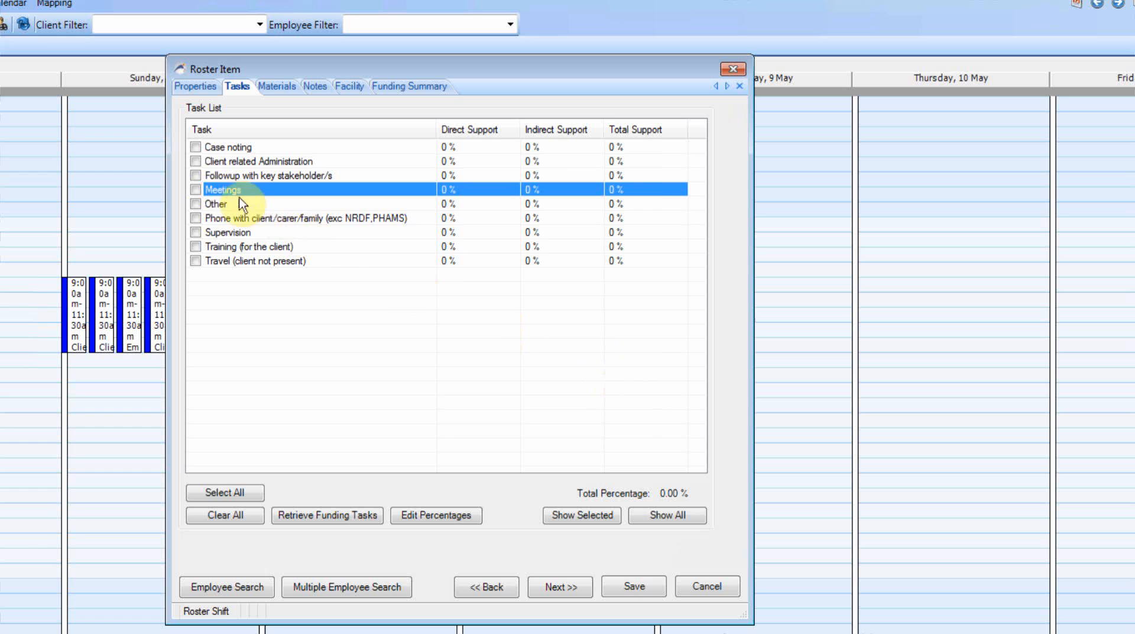
{"action": "left_click", "coordinate": [196, 190]}
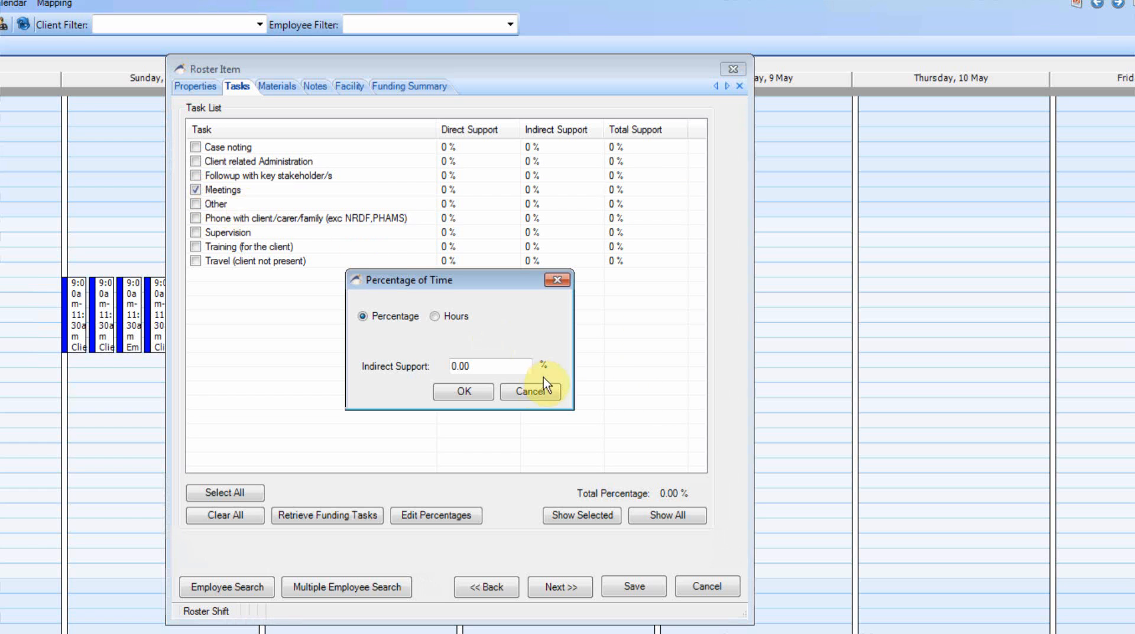
{"action": "type", "text": "100"}
{"action": "left_click", "coordinate": [463, 393]}
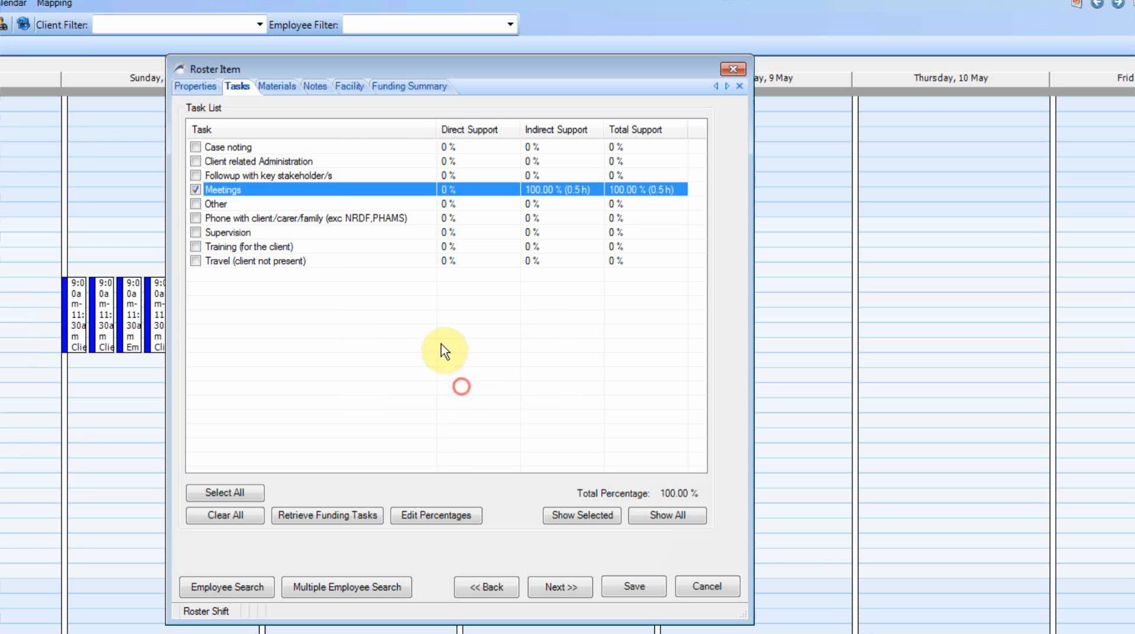
Set the 3:00 PM shift's facility activity to Handover Meetings
{"action": "left_click", "coordinate": [350, 87]}
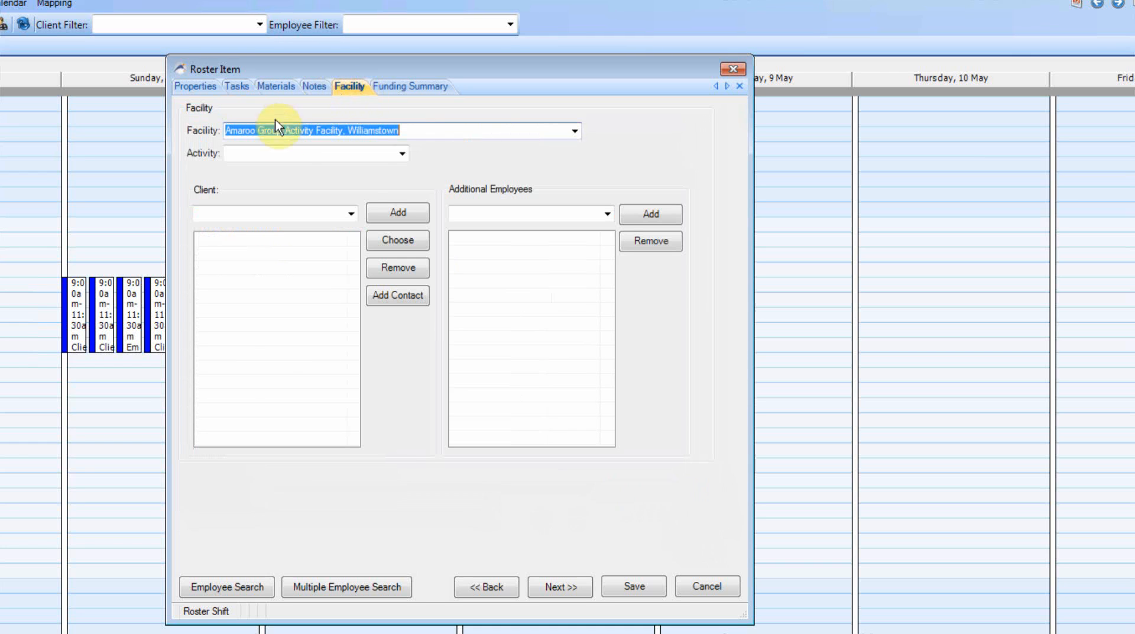
{"action": "left_click", "coordinate": [401, 155]}
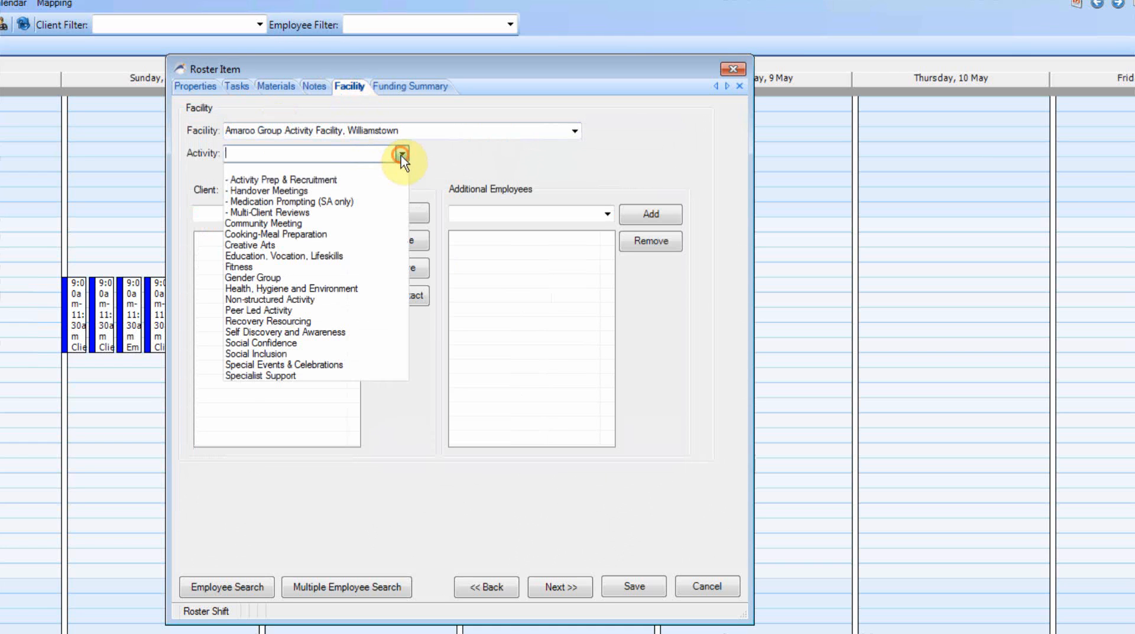
{"action": "left_click", "coordinate": [350, 190]}
Add the eleventh through sixteenth entries of the full client list as clients of the 3:00 PM shift
{"action": "left_click", "coordinate": [398, 240]}
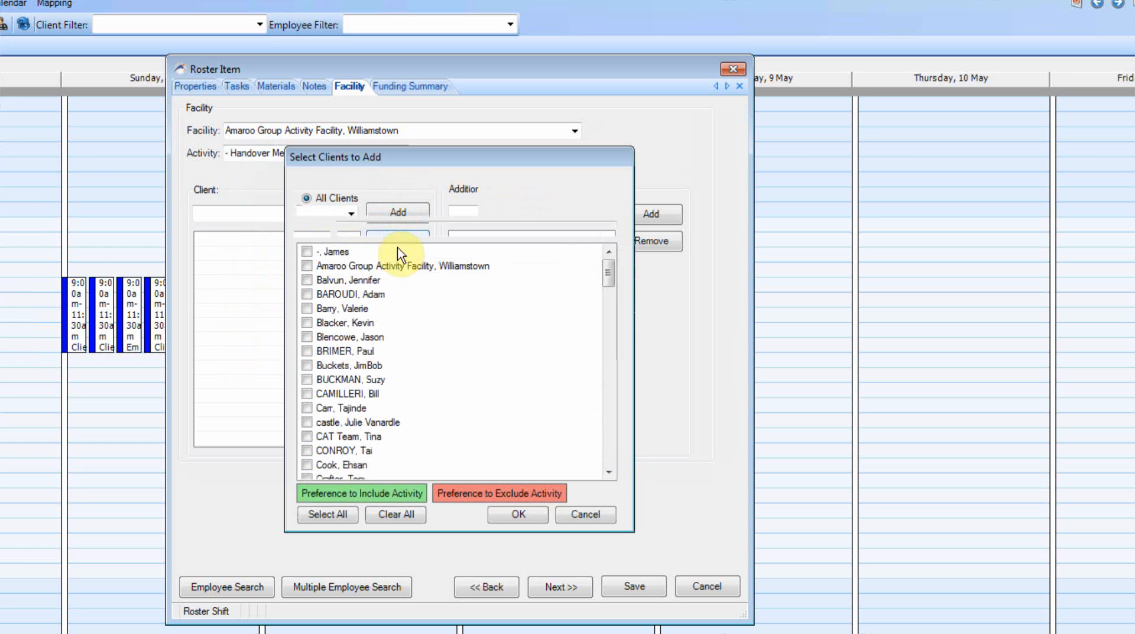
{"action": "left_click", "coordinate": [307, 394]}
{"action": "left_click", "coordinate": [307, 408]}
{"action": "left_click", "coordinate": [307, 422]}
{"action": "left_click", "coordinate": [307, 436]}
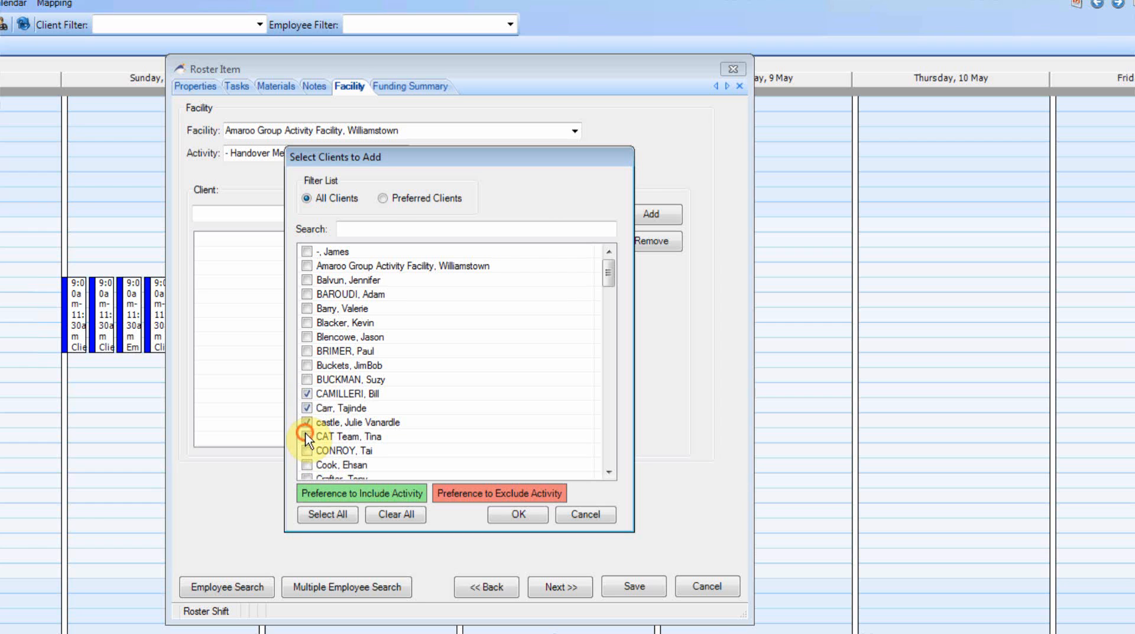
{"action": "left_click", "coordinate": [307, 451]}
{"action": "left_click", "coordinate": [309, 465]}
{"action": "left_click", "coordinate": [519, 514]}
Add the sixth, ninth and tenth entries of the employee list as additional employees and save the 3:00 PM shift
{"action": "left_click", "coordinate": [609, 217]}
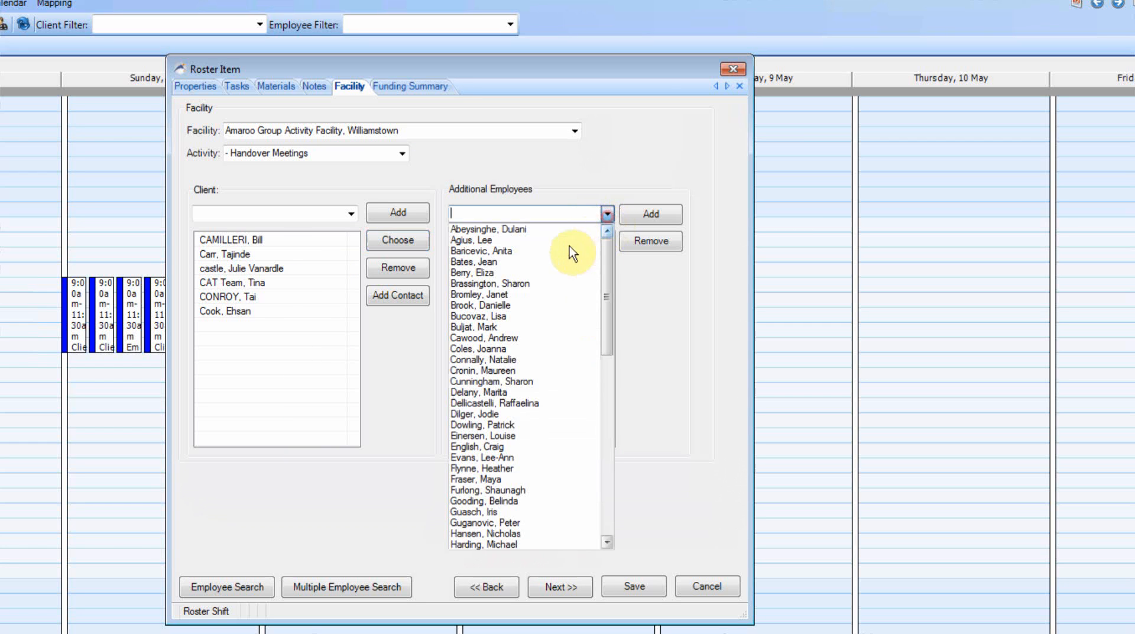
{"action": "left_click", "coordinate": [524, 251]}
{"action": "left_click", "coordinate": [607, 214]}
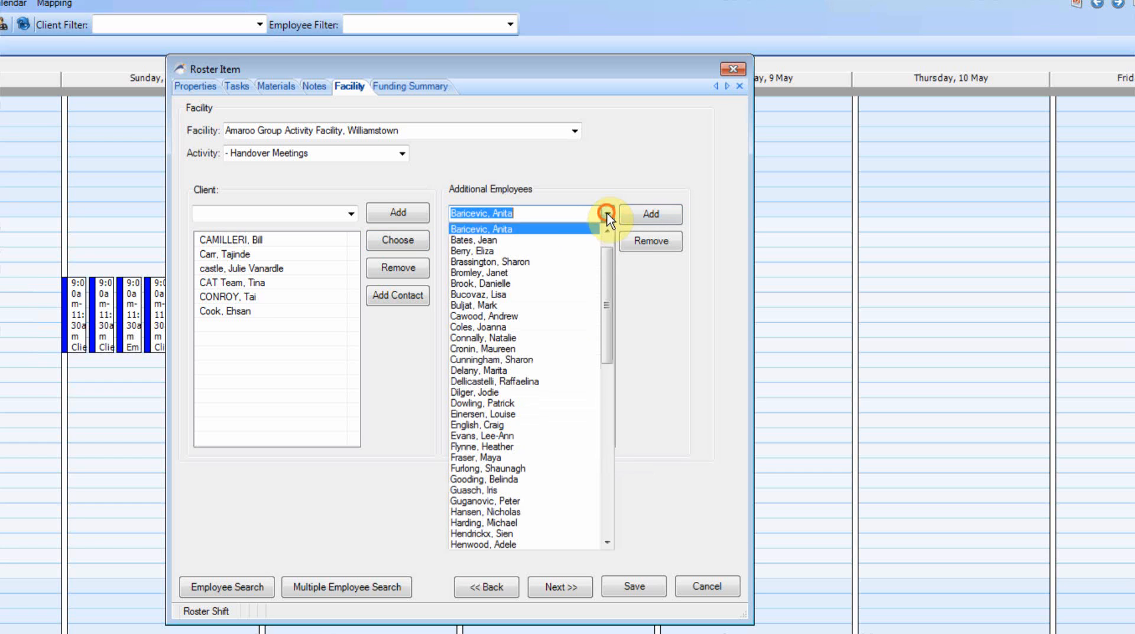
{"action": "left_click", "coordinate": [552, 261]}
{"action": "left_click", "coordinate": [644, 215]}
{"action": "left_click", "coordinate": [608, 214]}
{"action": "left_click", "coordinate": [540, 314]}
{"action": "left_click", "coordinate": [649, 214]}
{"action": "left_click", "coordinate": [608, 214]}
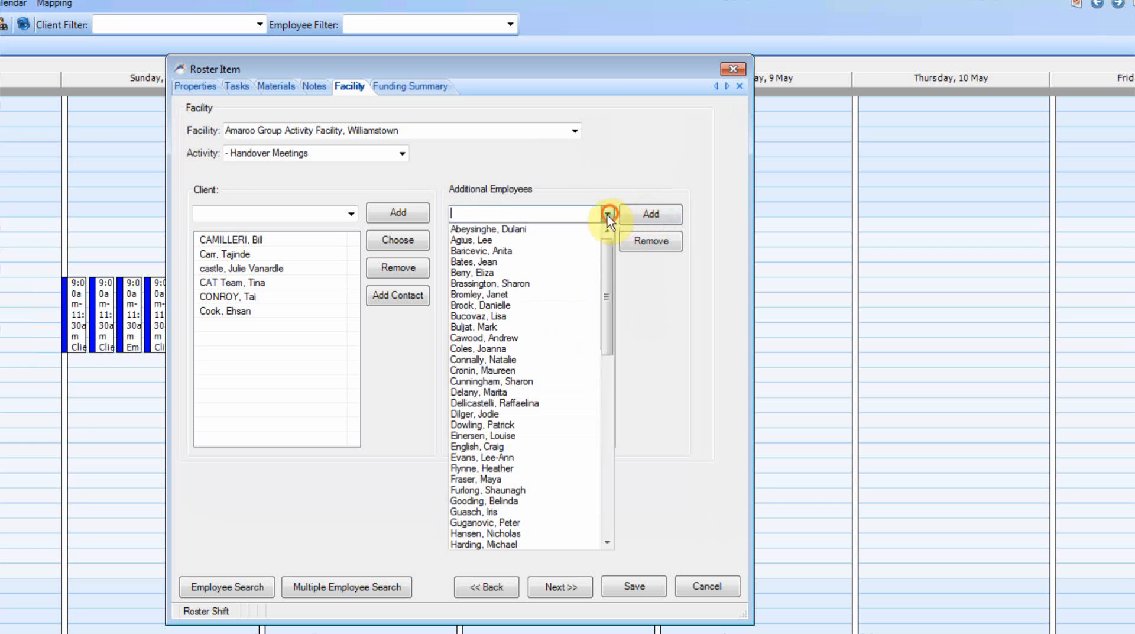
{"action": "left_click", "coordinate": [520, 325]}
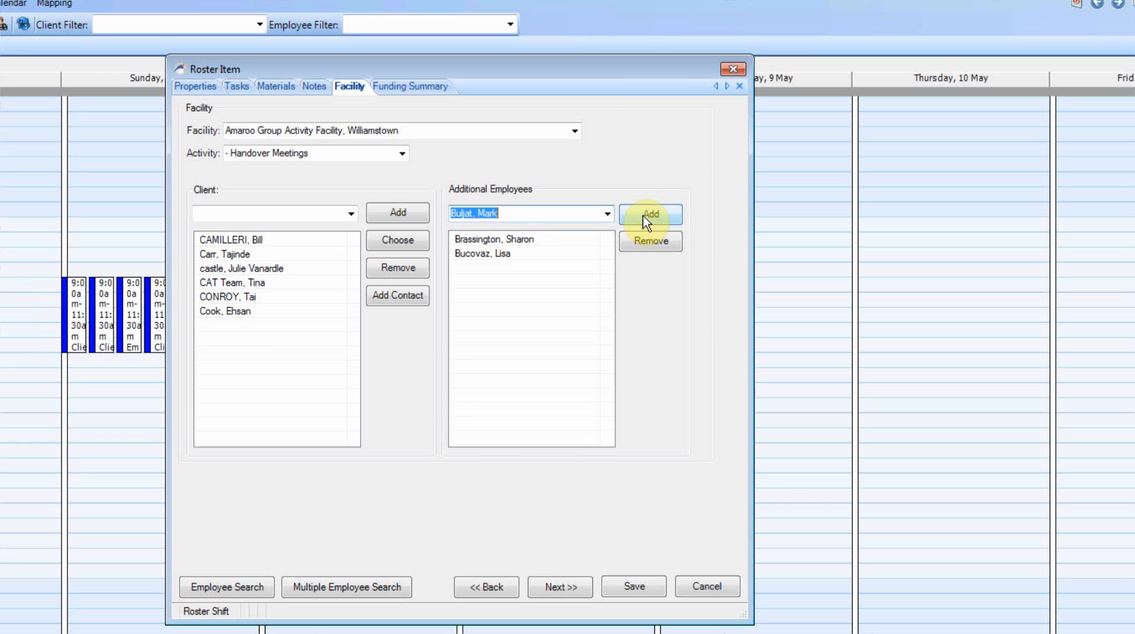
{"action": "left_click", "coordinate": [647, 219]}
{"action": "left_click", "coordinate": [634, 584]}
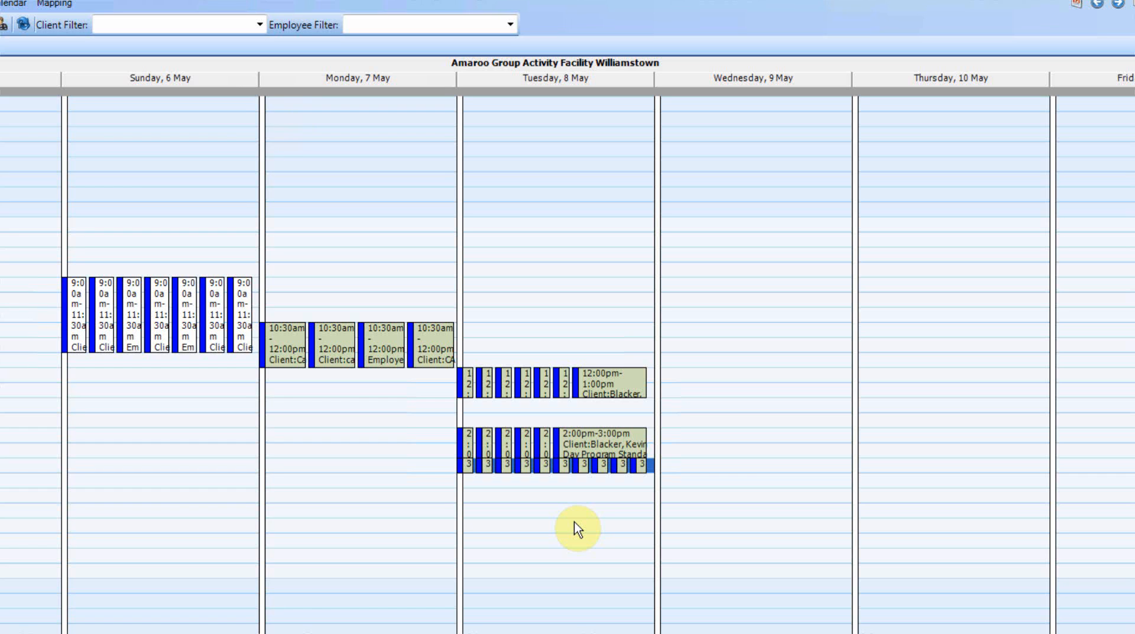
Leave the facility calendar, go to the already opened client's record and open that client's roster
{"action": "left_click", "coordinate": [506, 498]}
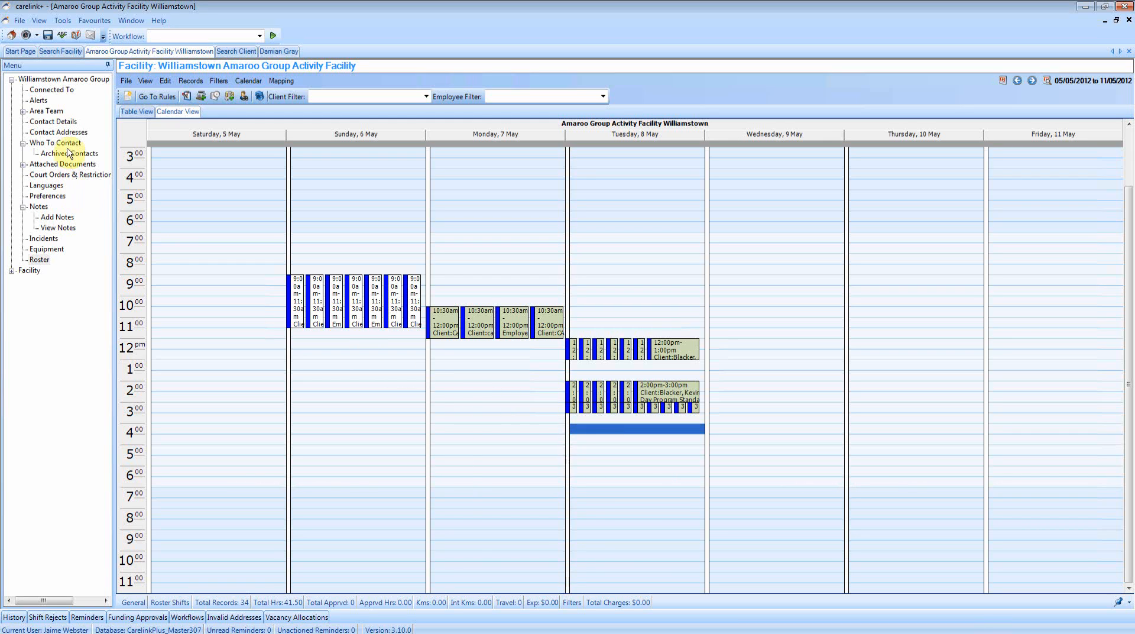
{"action": "left_click", "coordinate": [20, 51]}
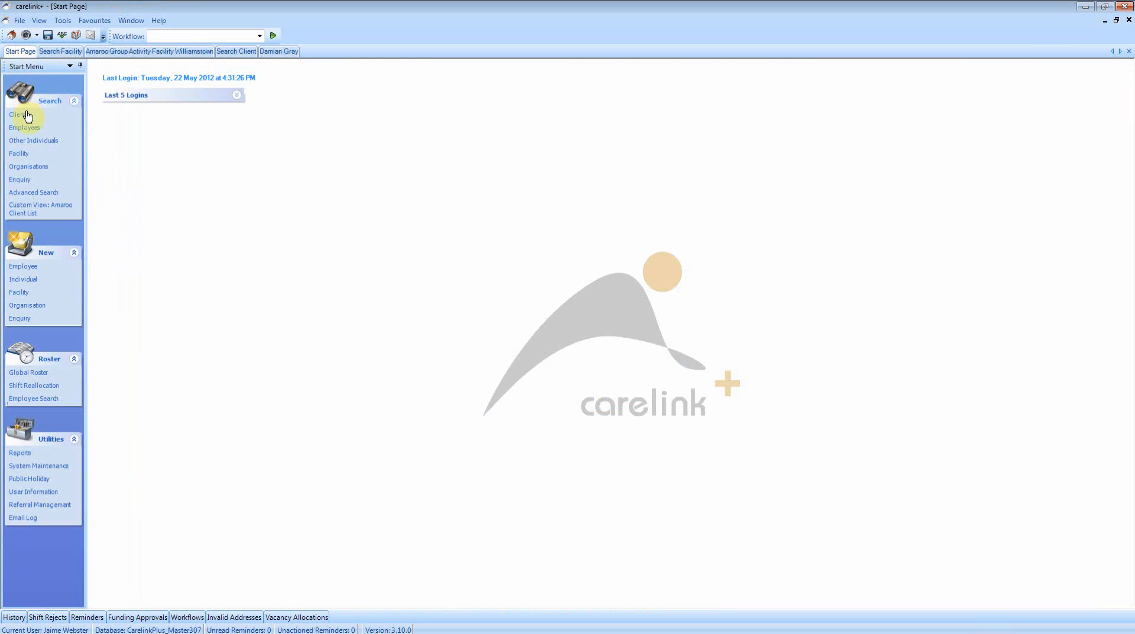
{"action": "left_click", "coordinate": [21, 114]}
{"action": "left_click", "coordinate": [307, 139]}
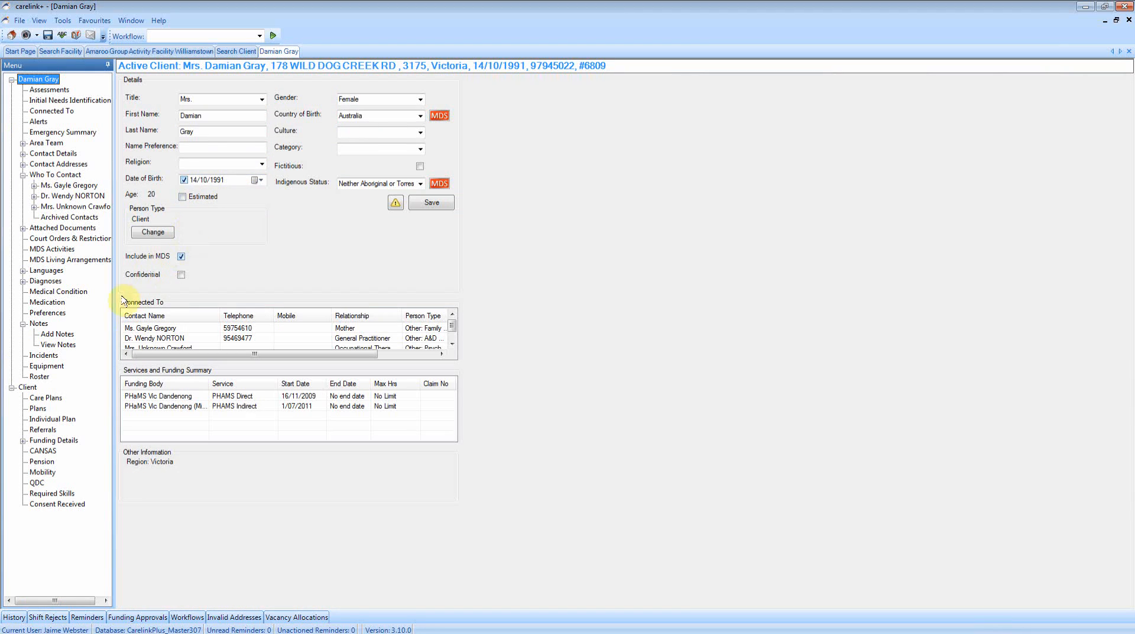
{"action": "left_click", "coordinate": [39, 376]}
Create a new shift in the client's roster on Monday 21 May from 8:00 AM to 9:00 AM
{"action": "left_click", "coordinate": [440, 263]}
{"action": "right_click", "coordinate": [438, 272]}
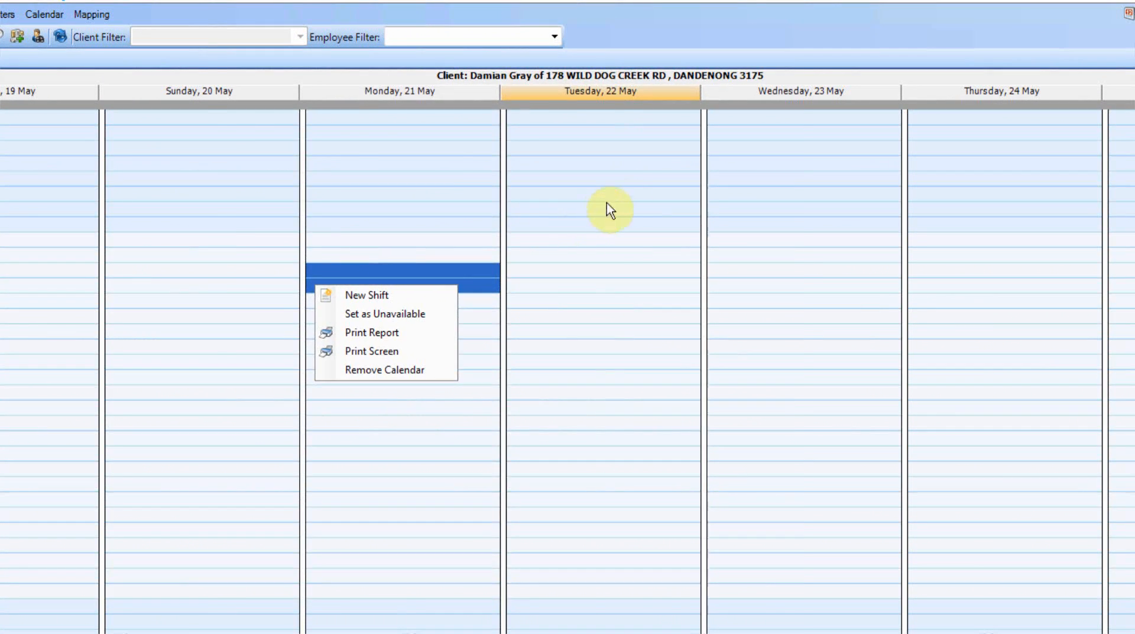
{"action": "key", "text": "Return"}
Set the shift's funding to PHAMS Direct, PHaMS Vic Dandenong, assign the fourth preferred employee and save it
{"action": "left_click", "coordinate": [741, 144]}
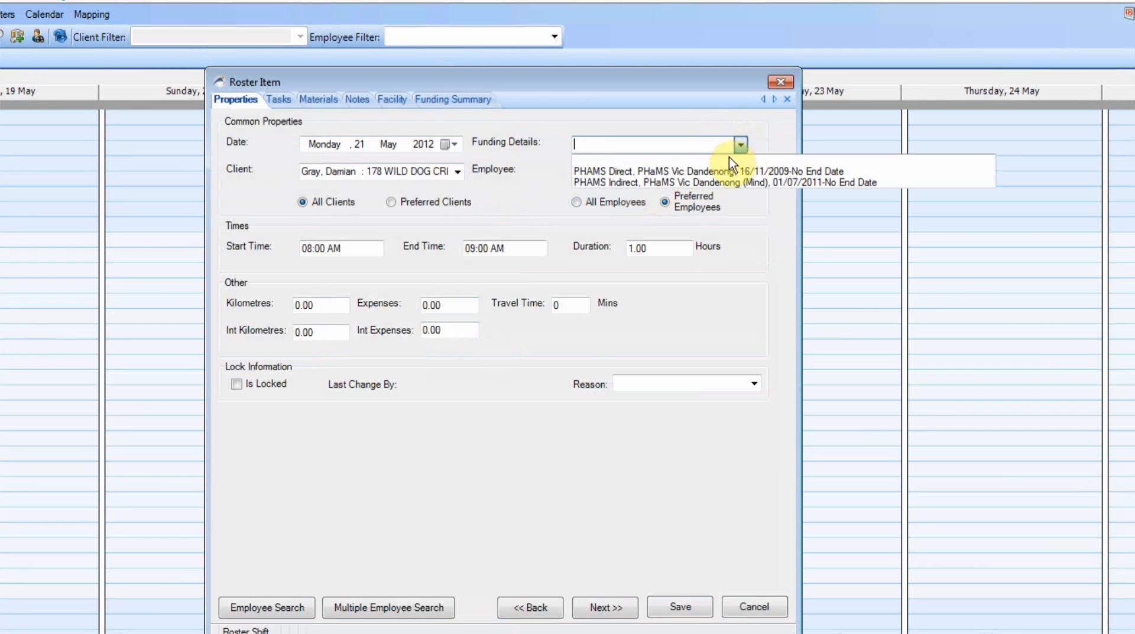
{"action": "left_click", "coordinate": [733, 172]}
{"action": "left_click", "coordinate": [741, 172]}
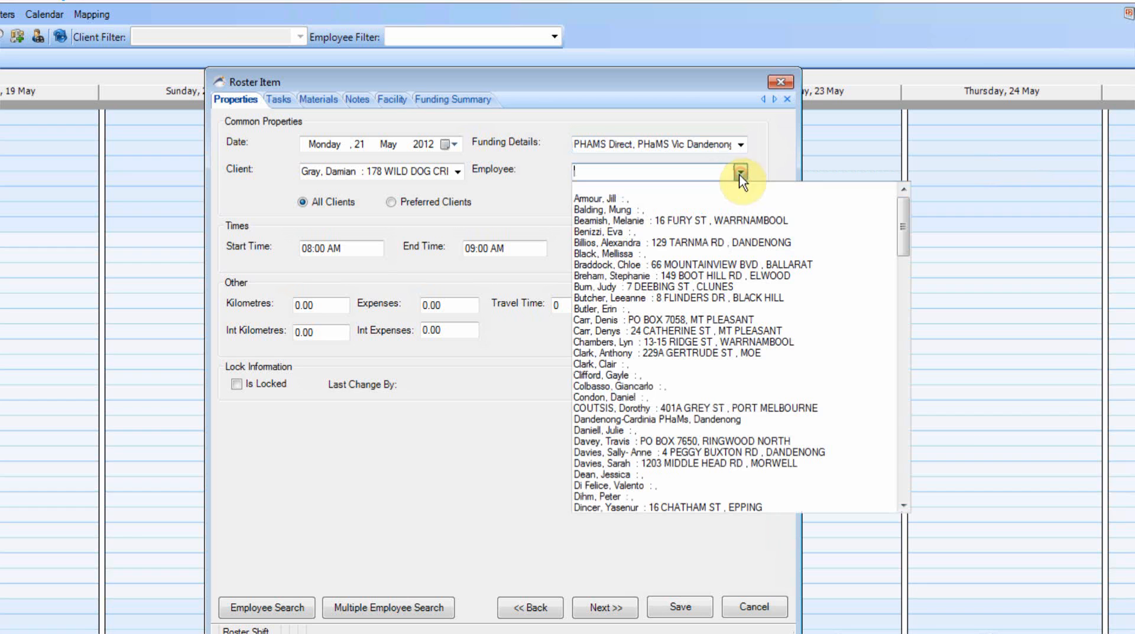
{"action": "left_click", "coordinate": [641, 227]}
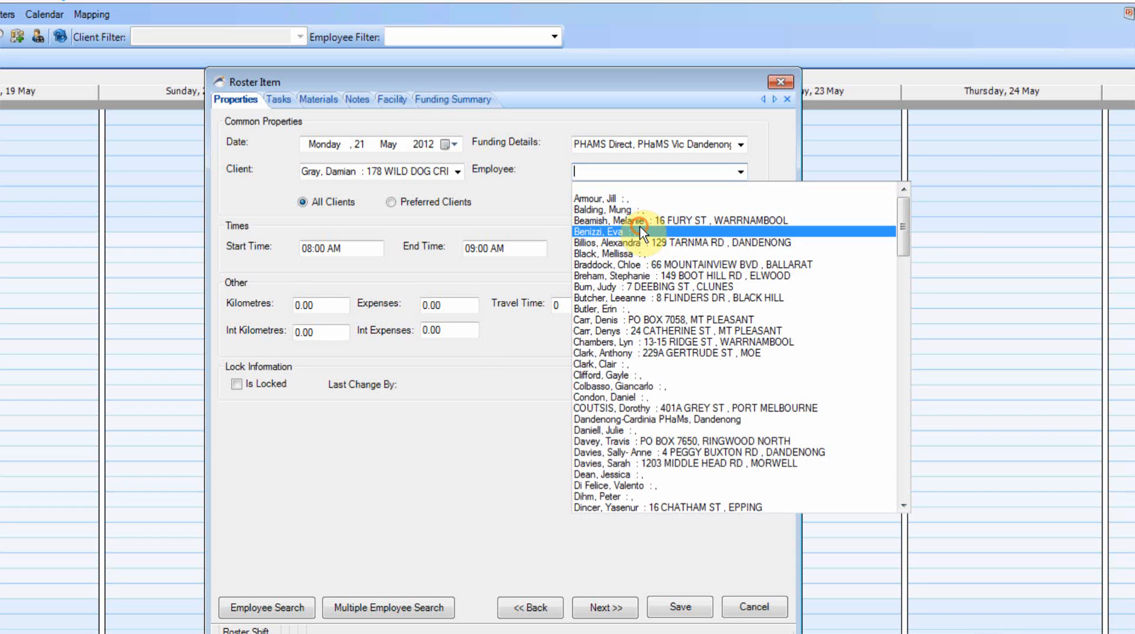
{"action": "left_click", "coordinate": [680, 607]}
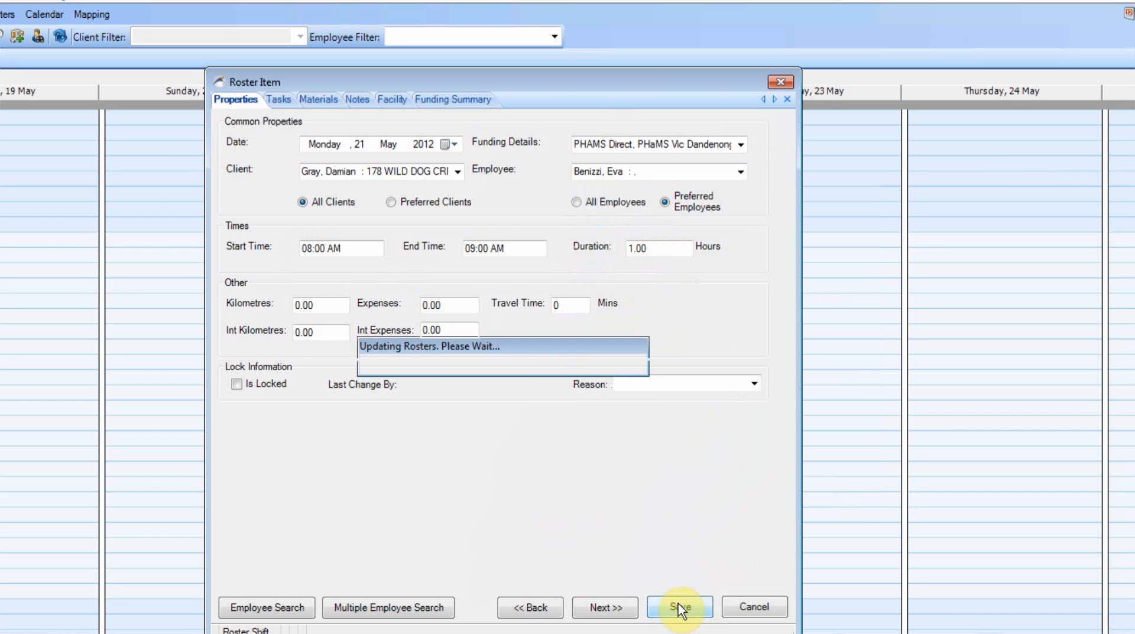
Duplicate the Monday 8:00 AM shift, assign the copy to the employee nine entries below the current one, and save it
{"action": "right_click", "coordinate": [402, 280]}
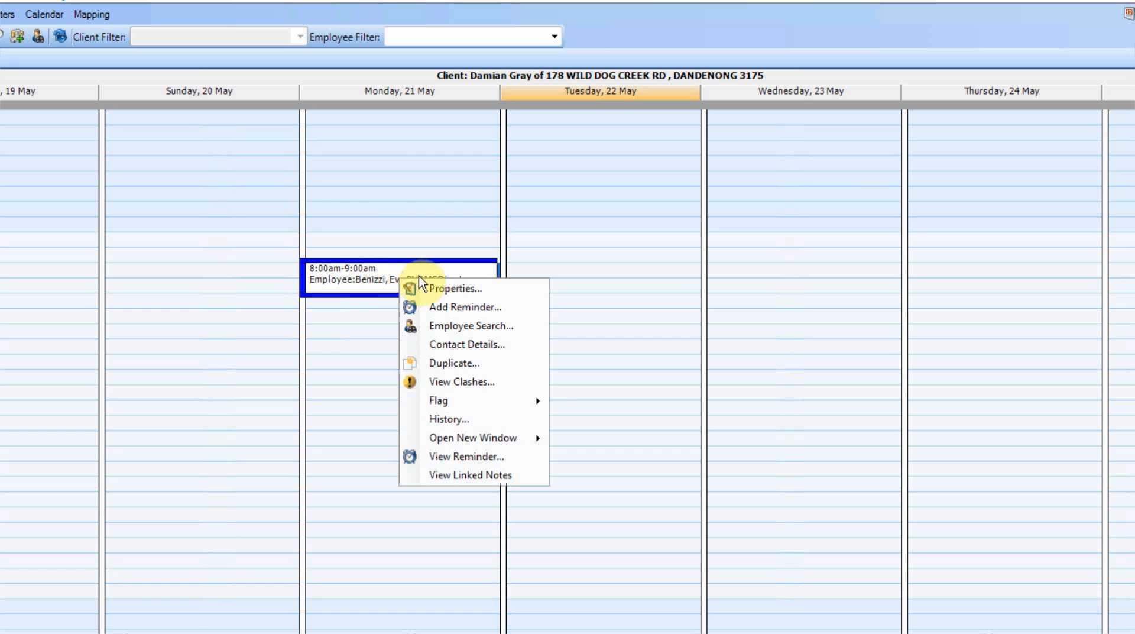
{"action": "left_click", "coordinate": [450, 359]}
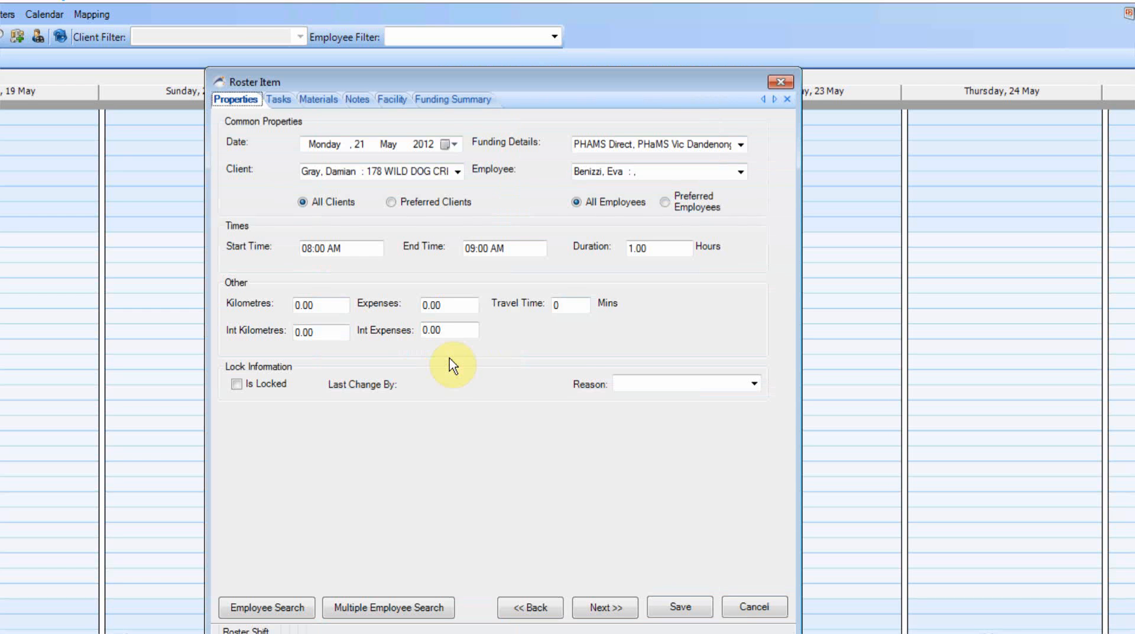
{"action": "left_click", "coordinate": [741, 171]}
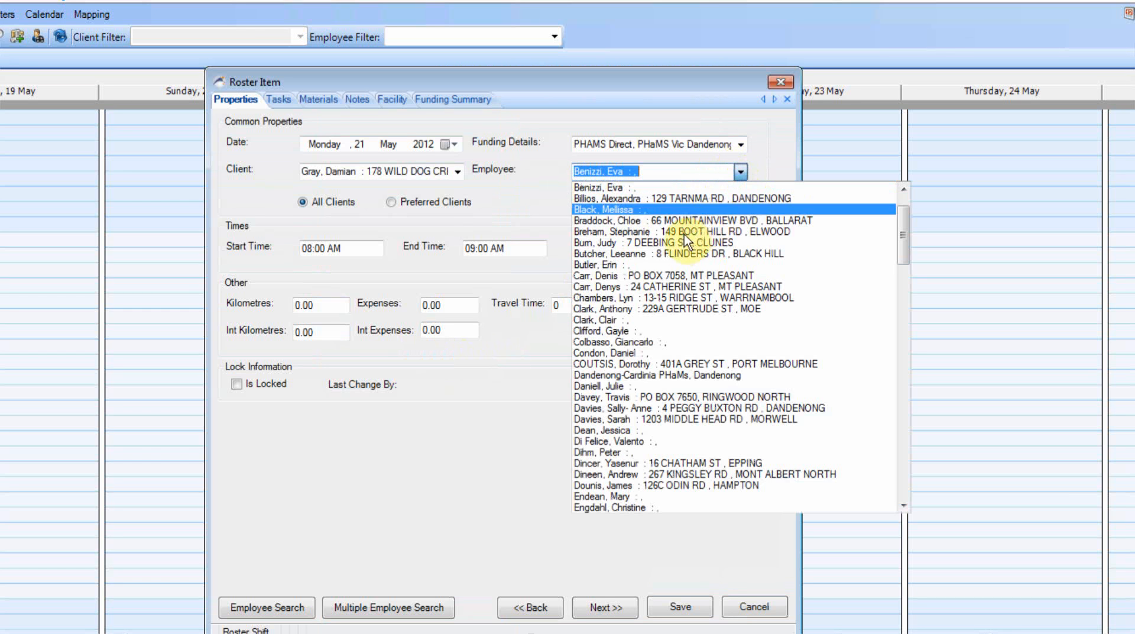
{"action": "left_click", "coordinate": [623, 287]}
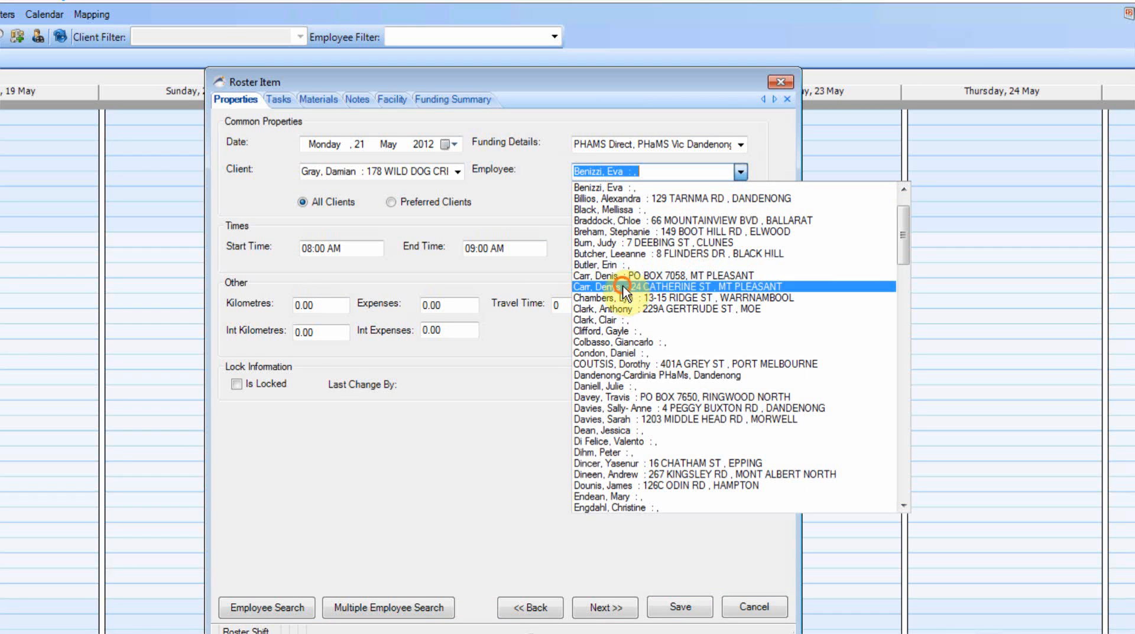
{"action": "left_click", "coordinate": [677, 608]}
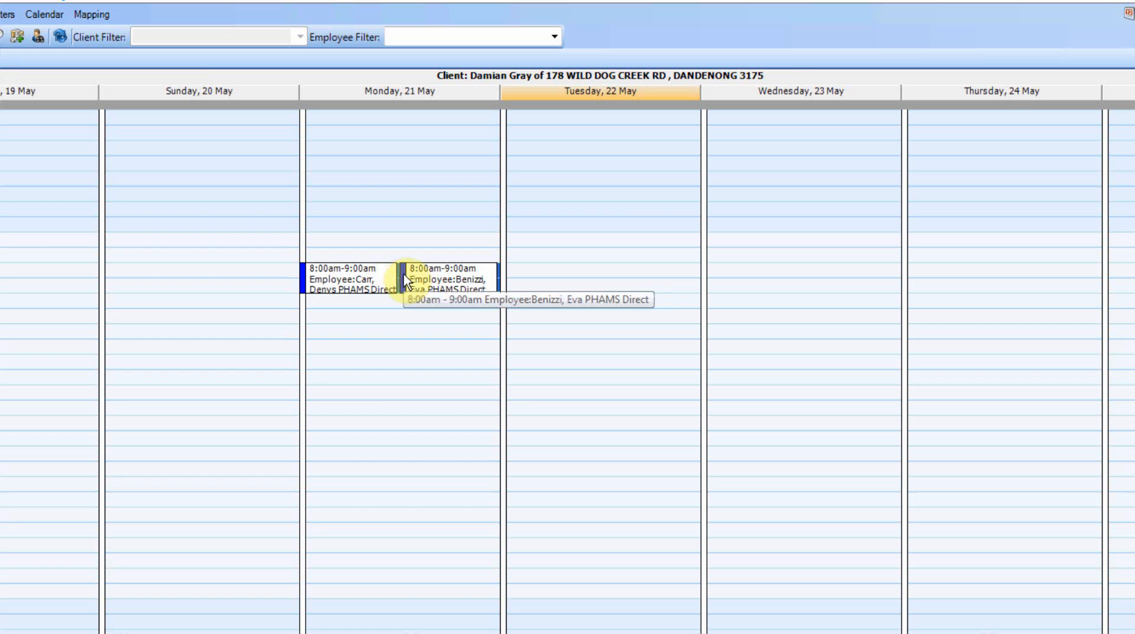
{"action": "left_click", "coordinate": [334, 324]}
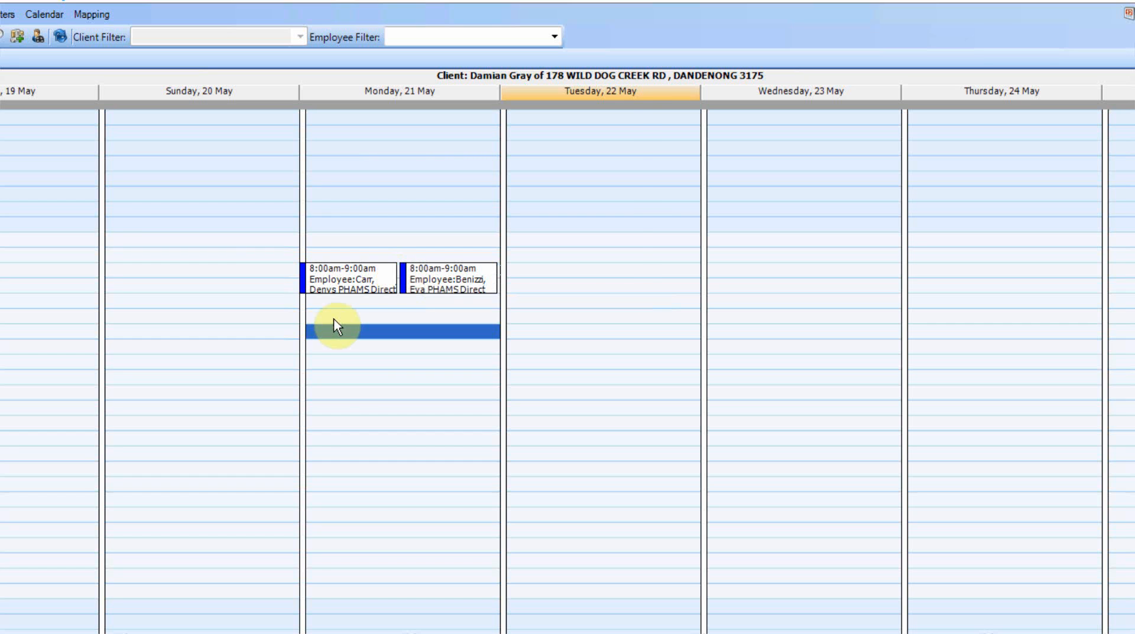